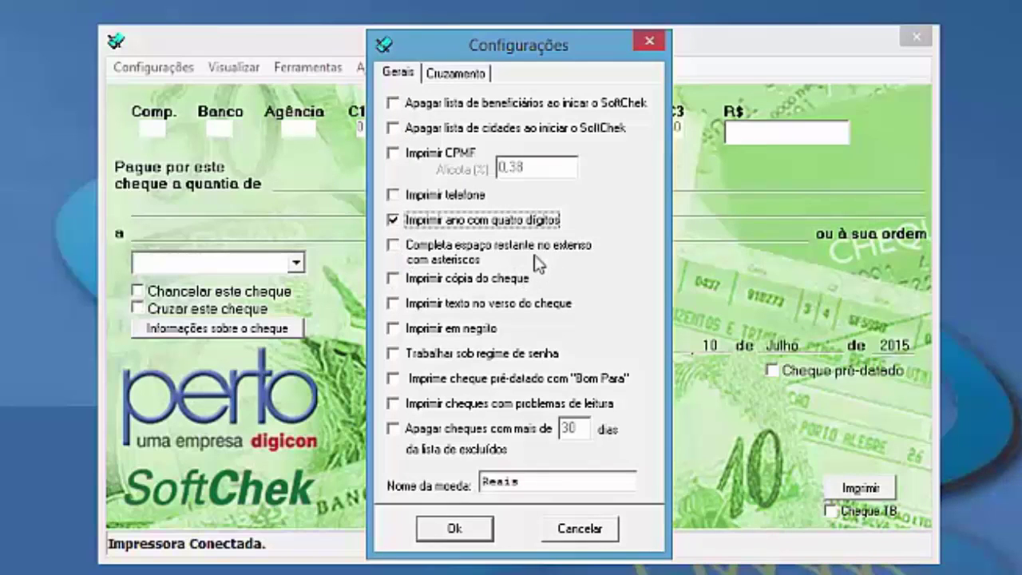
Enable and save filling the written amount with asterisks, printing a cheque copy, printing text on the back, and bold printing.
{"action": "left_click", "coordinate": [386, 246]}
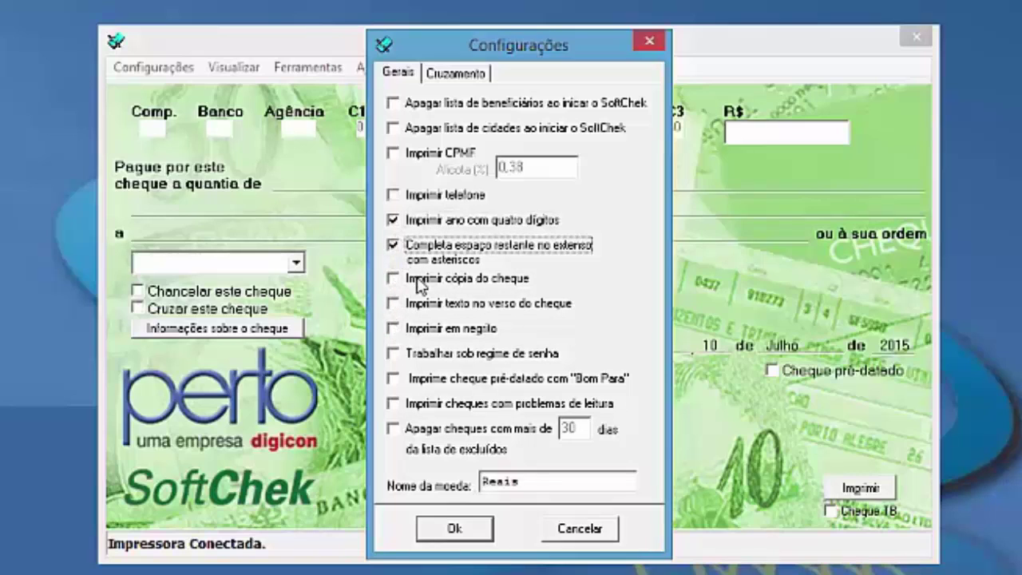
{"action": "left_click", "coordinate": [395, 280]}
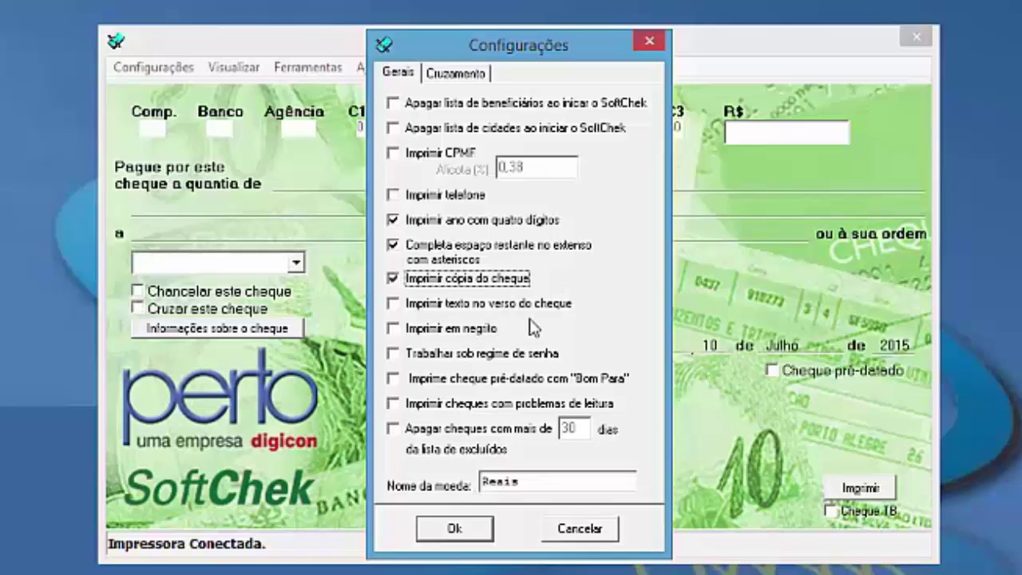
{"action": "left_click", "coordinate": [399, 309]}
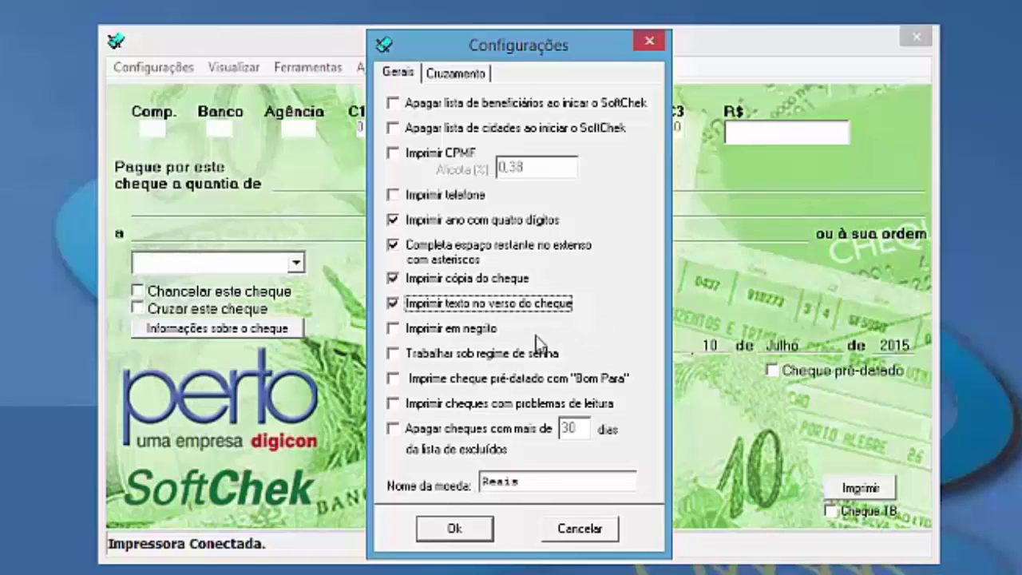
{"action": "left_click", "coordinate": [395, 331]}
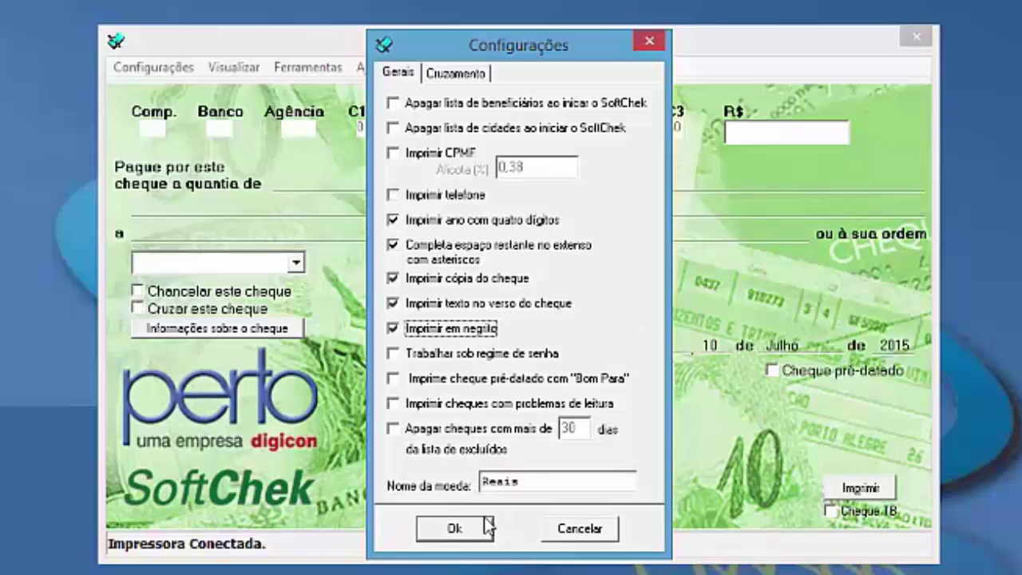
{"action": "left_click", "coordinate": [439, 538]}
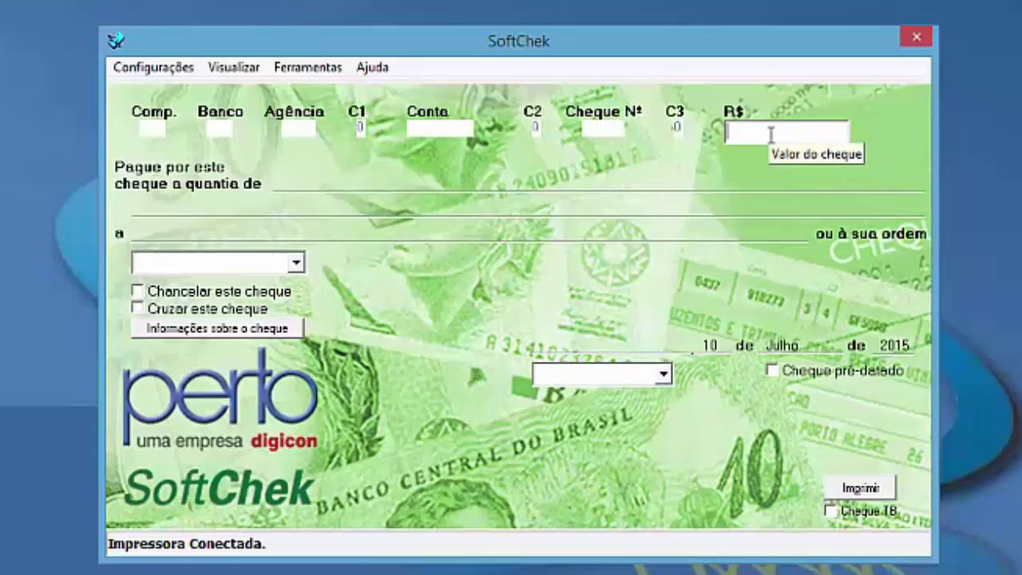
Enter 123456 as the cheque amount and "Dkal impressora de cheques" as the payee.
{"action": "type", "text": "123456"}
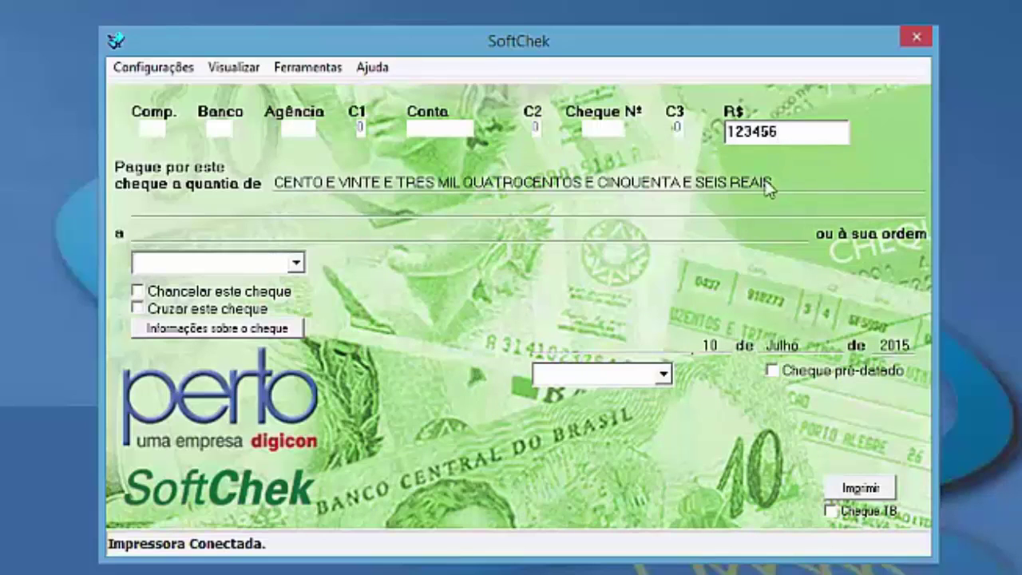
{"action": "left_click", "coordinate": [247, 265]}
{"action": "type", "text": "Dko"}
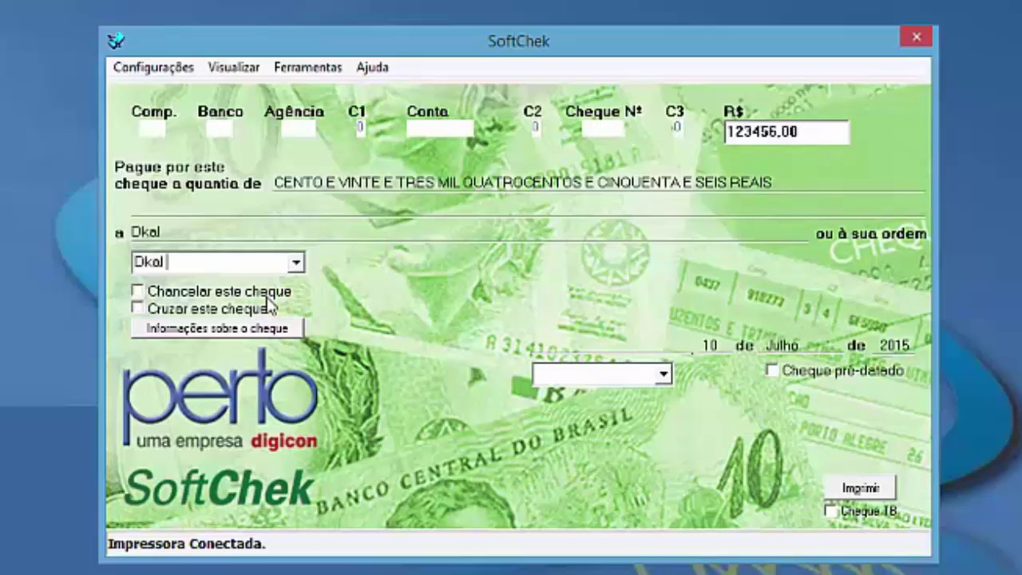
{"action": "type", "text": "l impressora"}
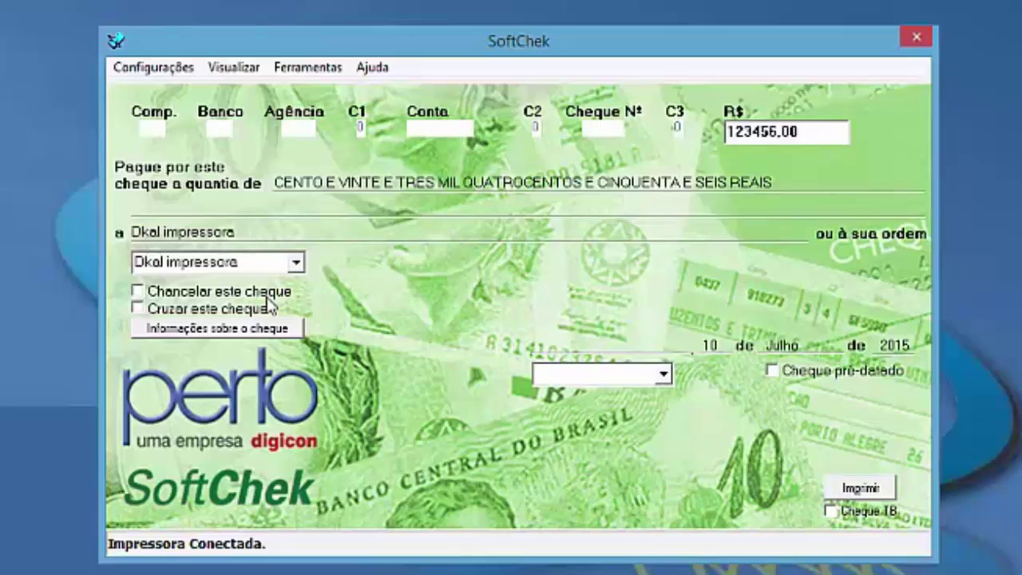
{"action": "type", "text": "de cheques"}
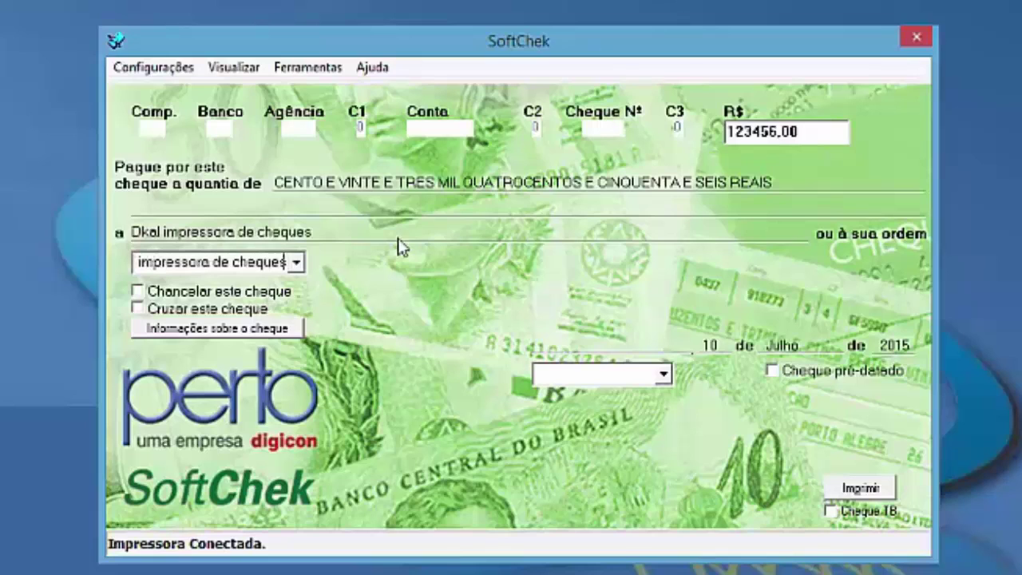
Mark the cheque as crossed, with the "Chancelar" option off, and enter "sao paulo" as the city.
{"action": "left_click", "coordinate": [140, 292]}
{"action": "left_click", "coordinate": [138, 309]}
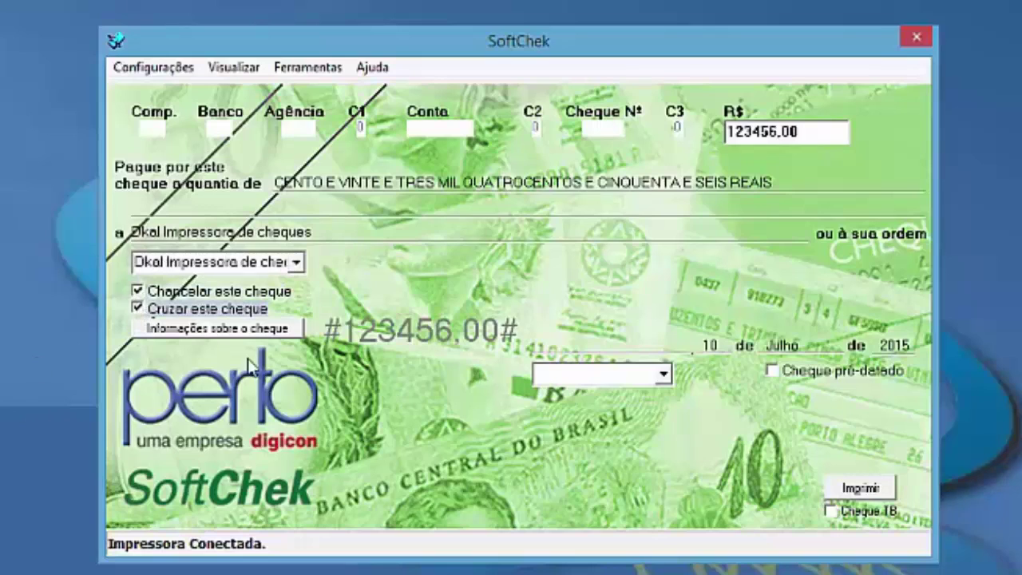
{"action": "left_click", "coordinate": [139, 293]}
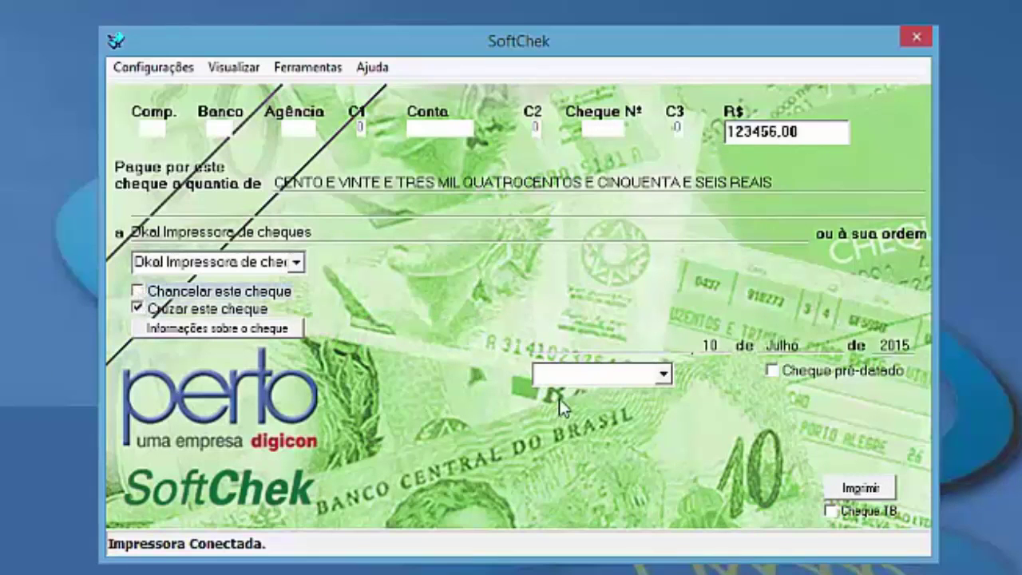
{"action": "left_click", "coordinate": [604, 379]}
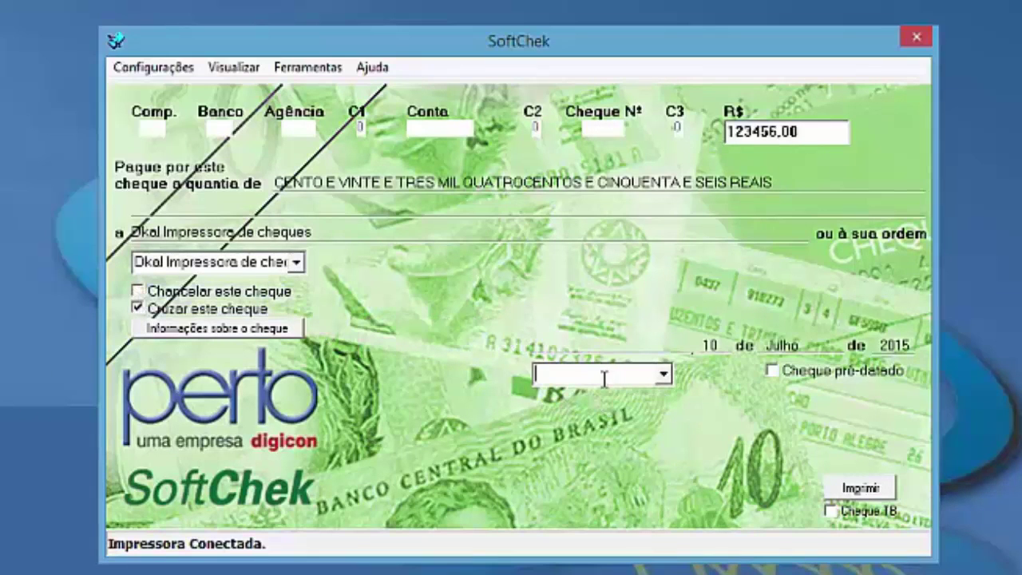
{"action": "type", "text": "sao paulo"}
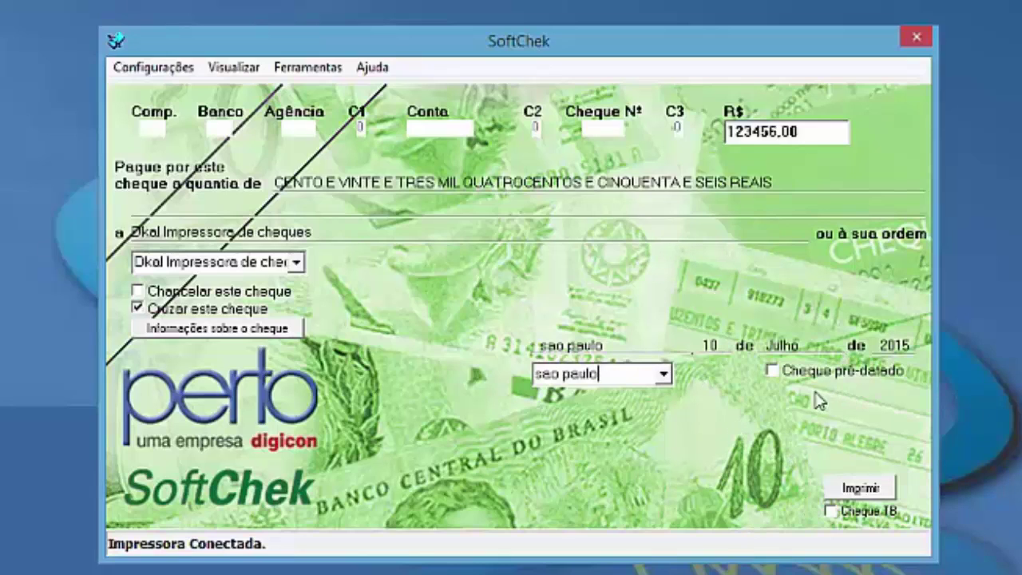
Mark the cheque as pre-dated and try 10 cheques with the amount divided among them, reverting to 01 undivided.
{"action": "left_click", "coordinate": [772, 371]}
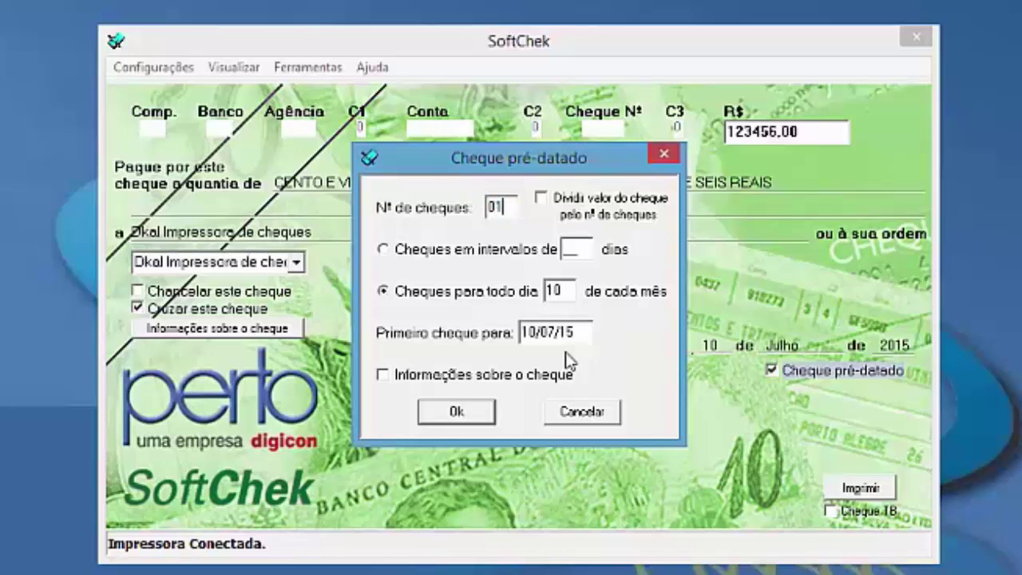
{"action": "key", "text": "BackSpace"}
{"action": "type", "text": "10"}
{"action": "left_click", "coordinate": [541, 199]}
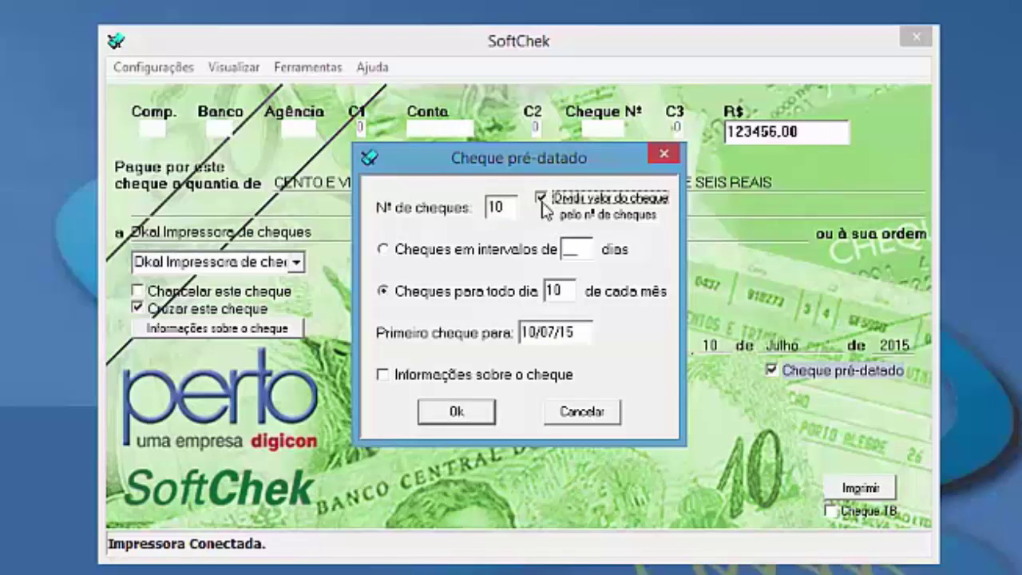
{"action": "key", "text": "space"}
{"action": "key", "text": "shift+Tab"}
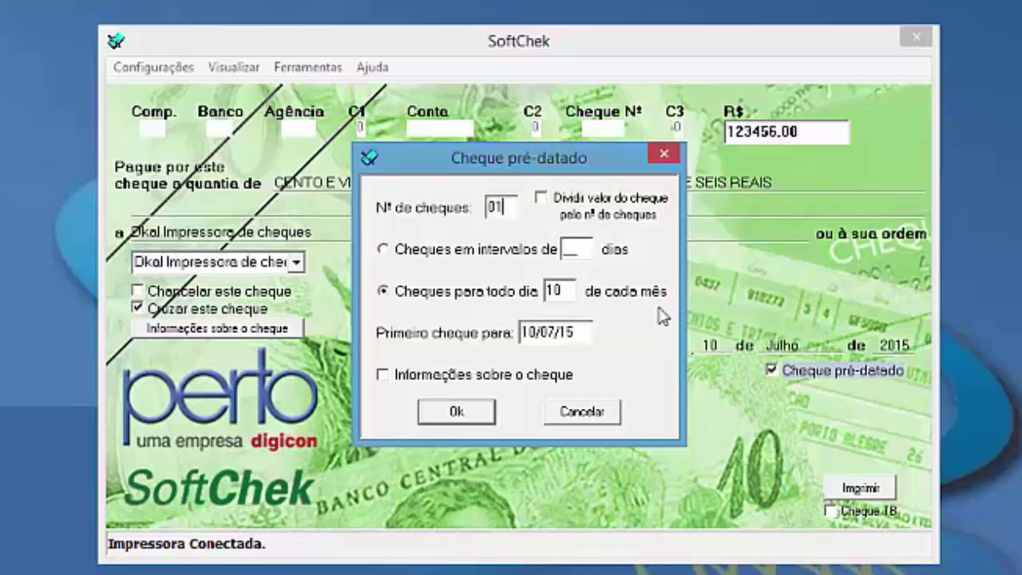
Schedule 10 cheques for day 20 of each month, the first for 20/07/15, dividing the amount among them.
{"action": "double_click", "coordinate": [565, 295]}
{"action": "left_click", "coordinate": [550, 332]}
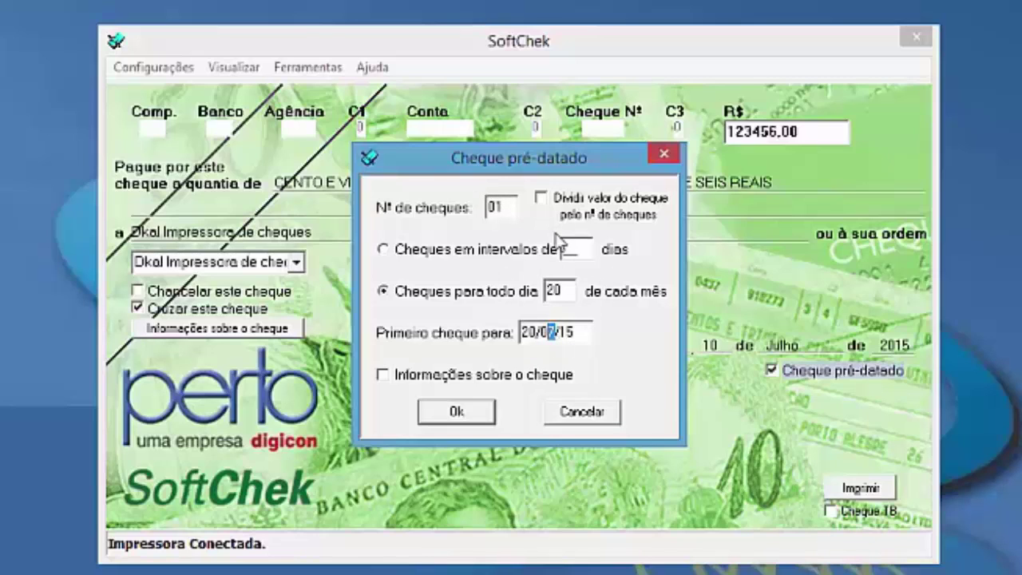
{"action": "left_click_drag", "start_coordinate": [516, 208], "coordinate": [480, 205]}
{"action": "type", "text": "10"}
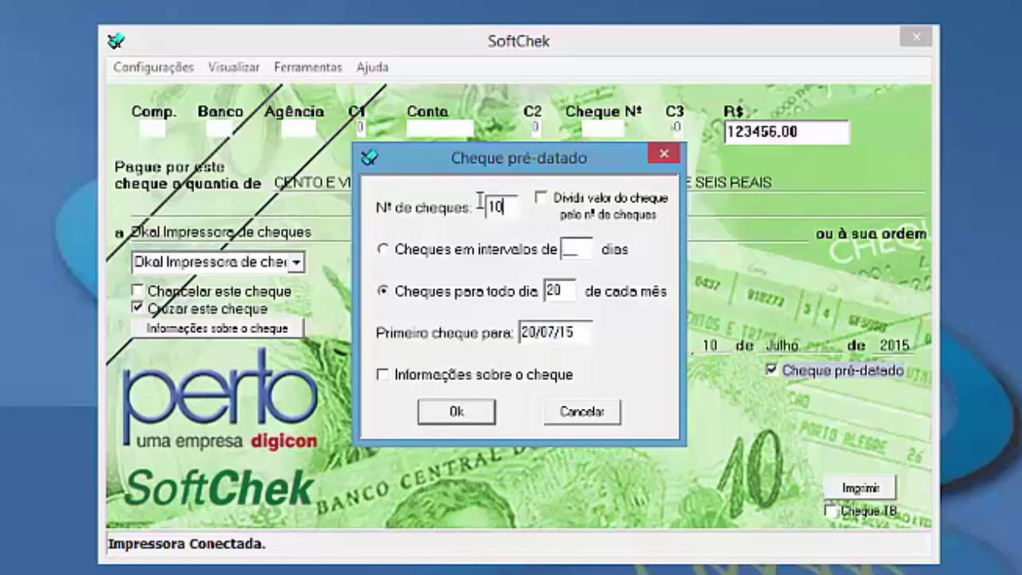
{"action": "left_click", "coordinate": [541, 198]}
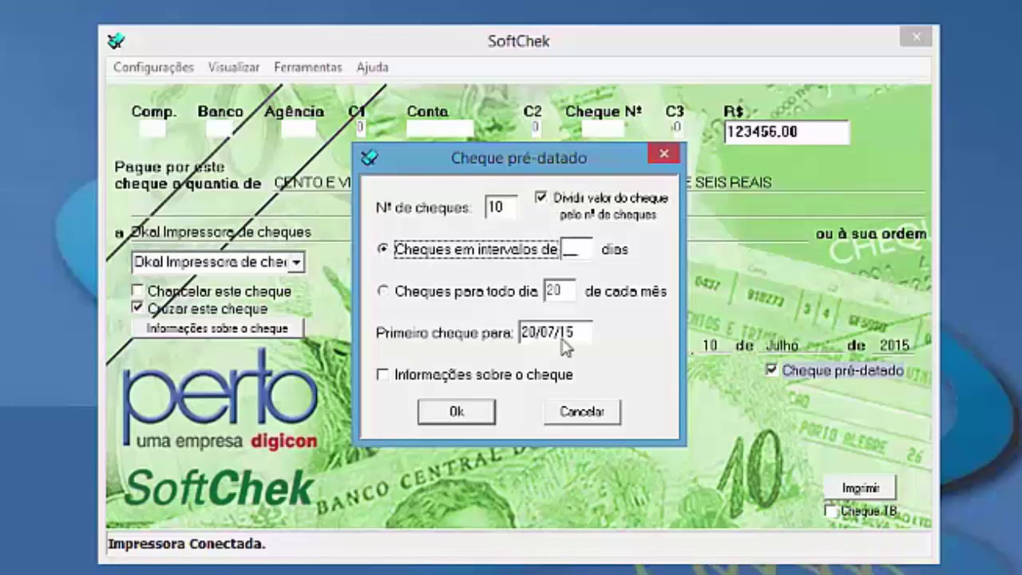
Try intervals of 30, 45 and 20 days between the cheques, returning to the fixed day of each month.
{"action": "left_click", "coordinate": [575, 251]}
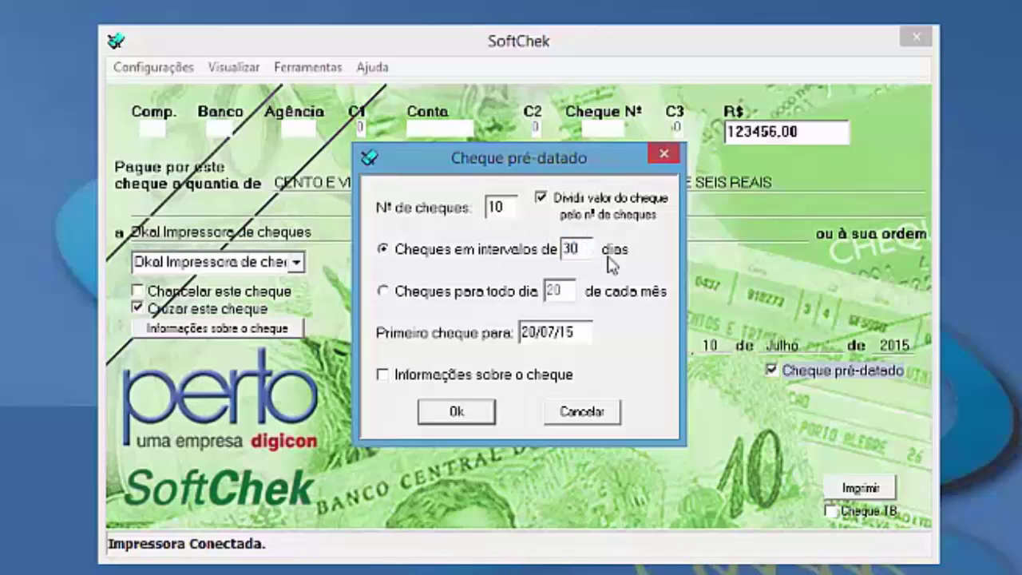
{"action": "double_click", "coordinate": [573, 248]}
{"action": "type", "text": "45"}
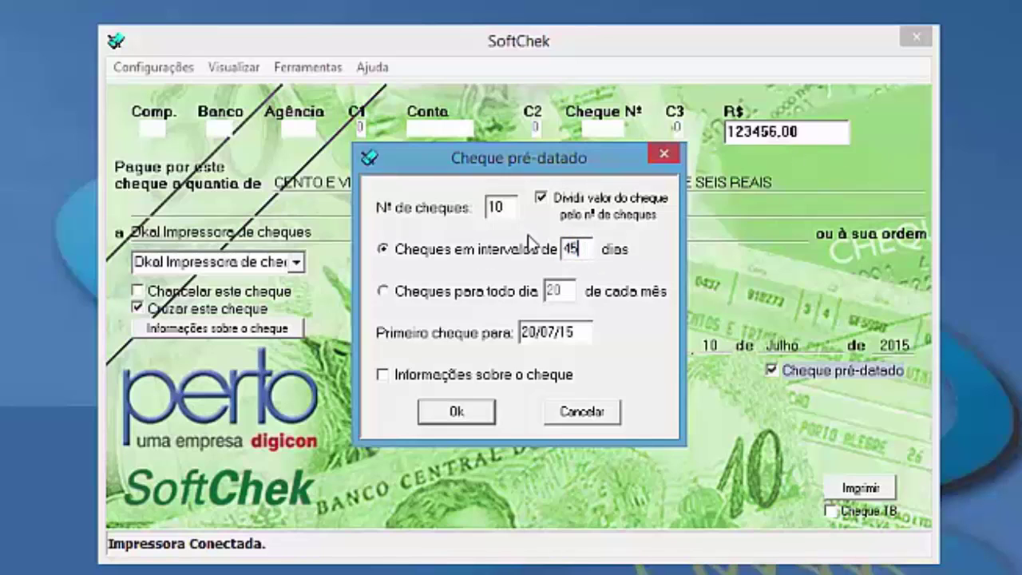
{"action": "double_click", "coordinate": [577, 248]}
{"action": "type", "text": "20"}
{"action": "left_click", "coordinate": [386, 297]}
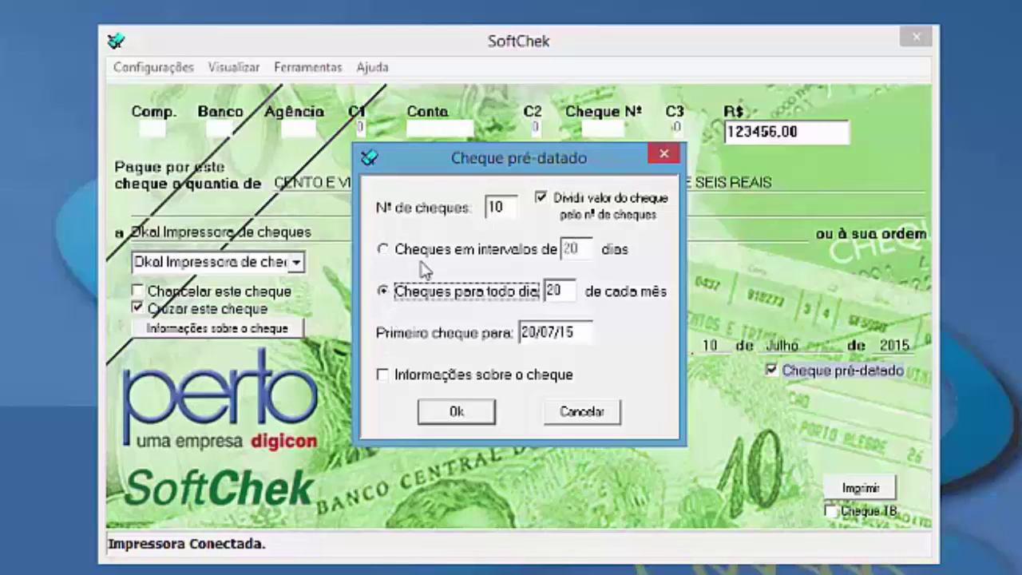
Set the number of pre-dated cheques to 01 and apply the pre-dating settings.
{"action": "double_click", "coordinate": [503, 206]}
{"action": "type", "text": "01"}
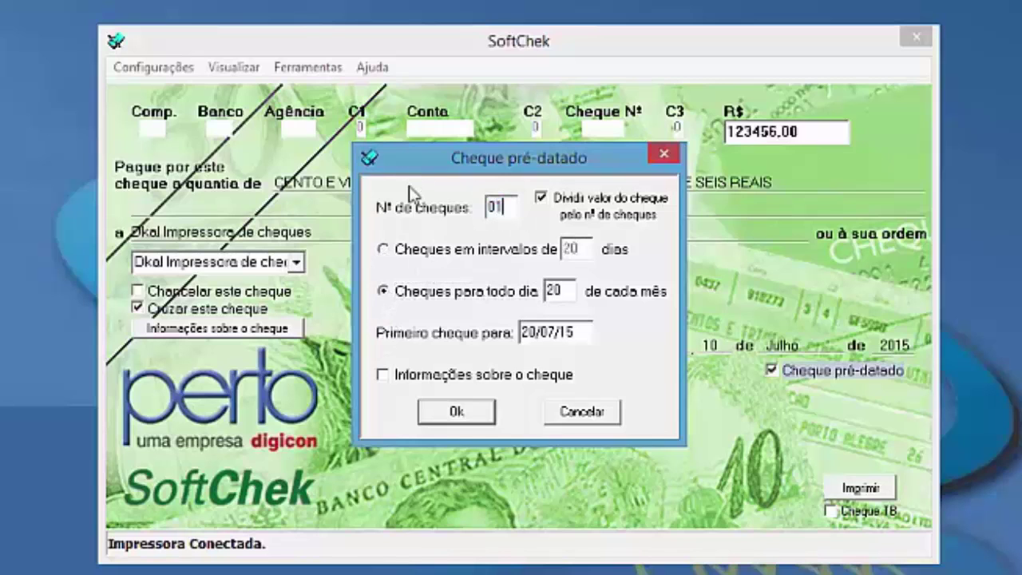
{"action": "left_click", "coordinate": [461, 415]}
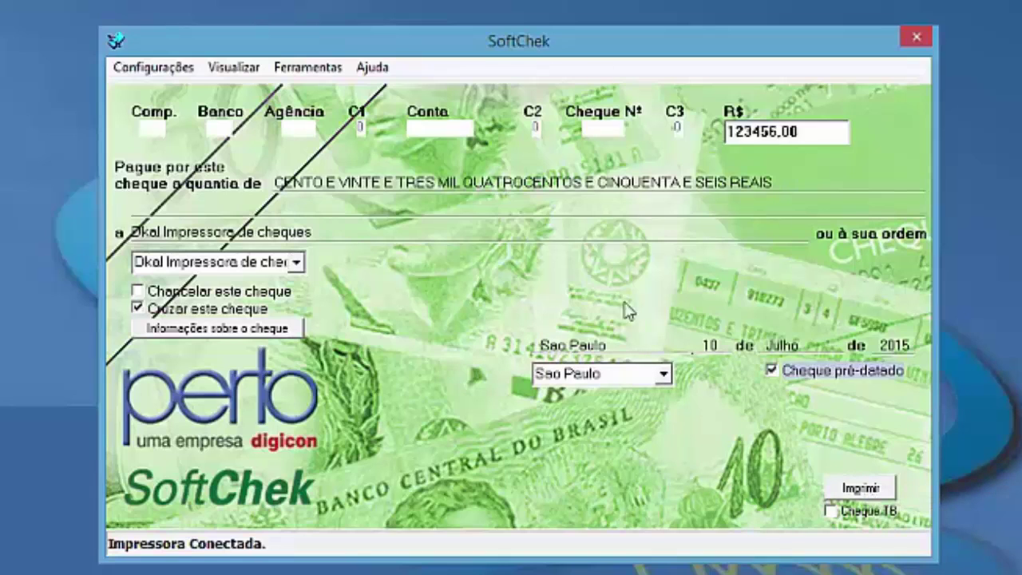
Print the cheque and accept "consulta serasa 2222" as the text for its back.
{"action": "left_click", "coordinate": [865, 489]}
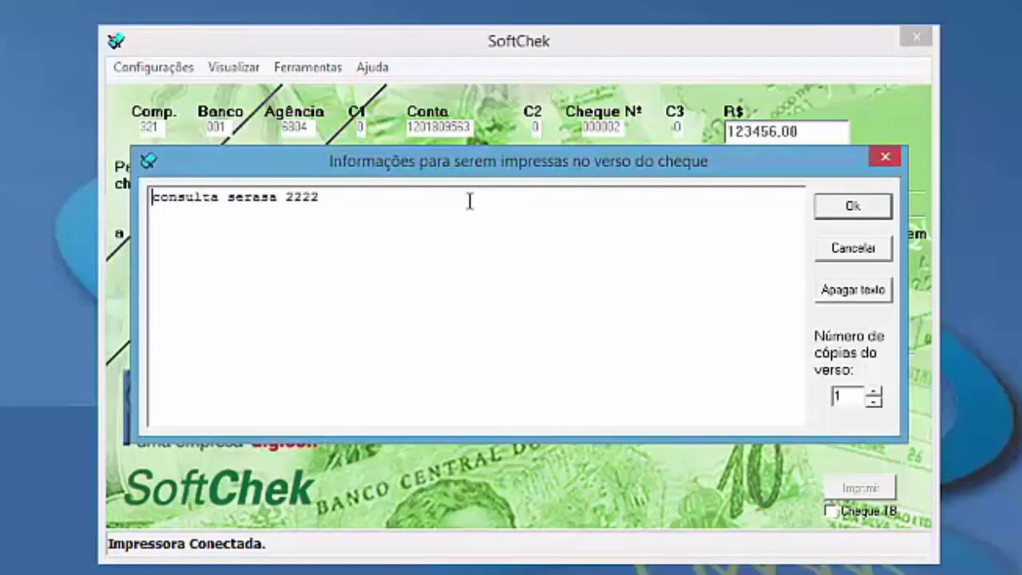
{"action": "key", "text": "ctrl+a"}
{"action": "left_click", "coordinate": [557, 402]}
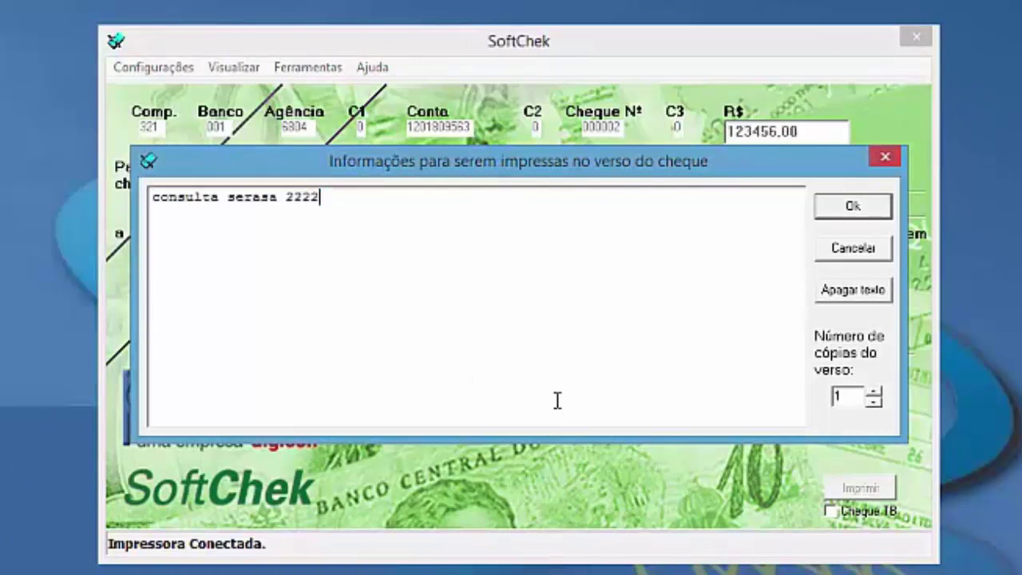
{"action": "key", "text": "ctrl+a"}
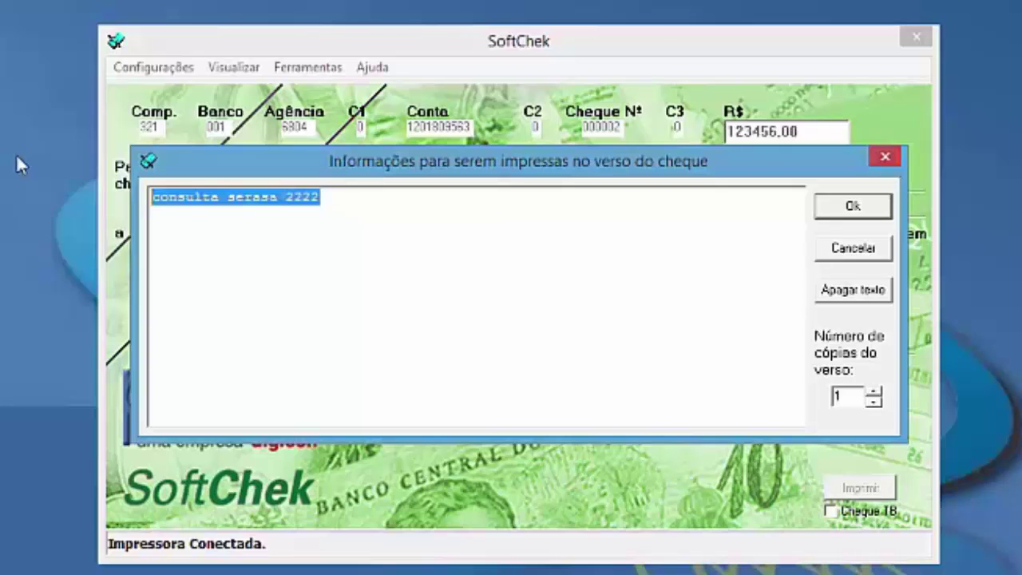
{"action": "left_click", "coordinate": [546, 281]}
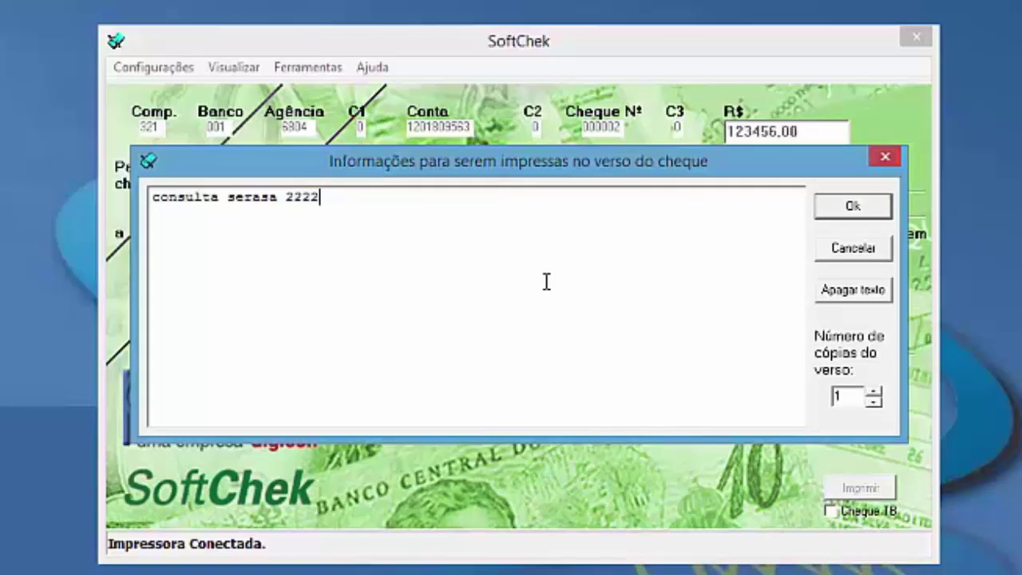
{"action": "left_click", "coordinate": [853, 205]}
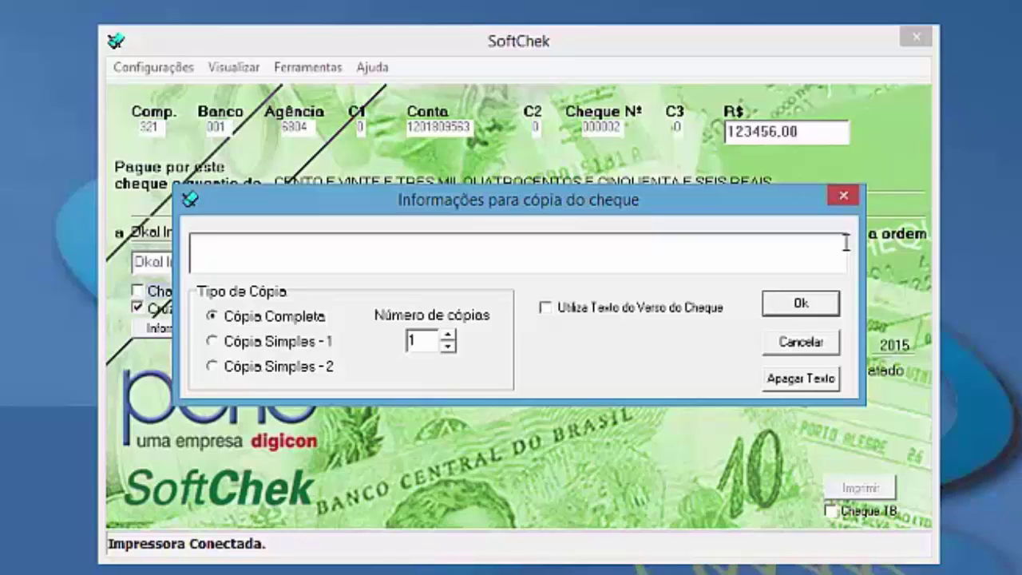
Enter "cheque 20/07/2015" as the information for the cheque copy and confirm one complete copy.
{"action": "type", "text": "cheque 20/0"}
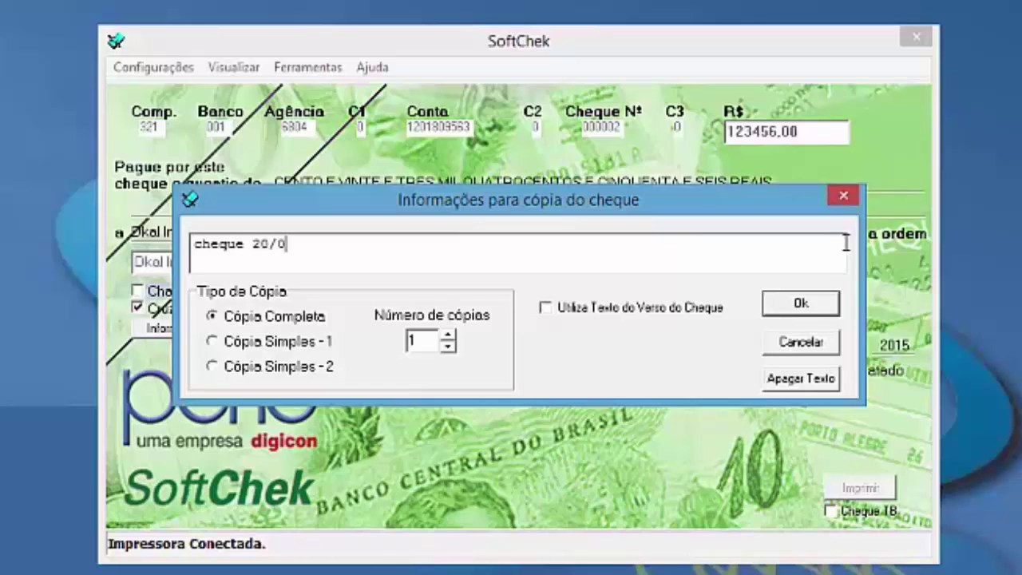
{"action": "type", "text": "7/2015"}
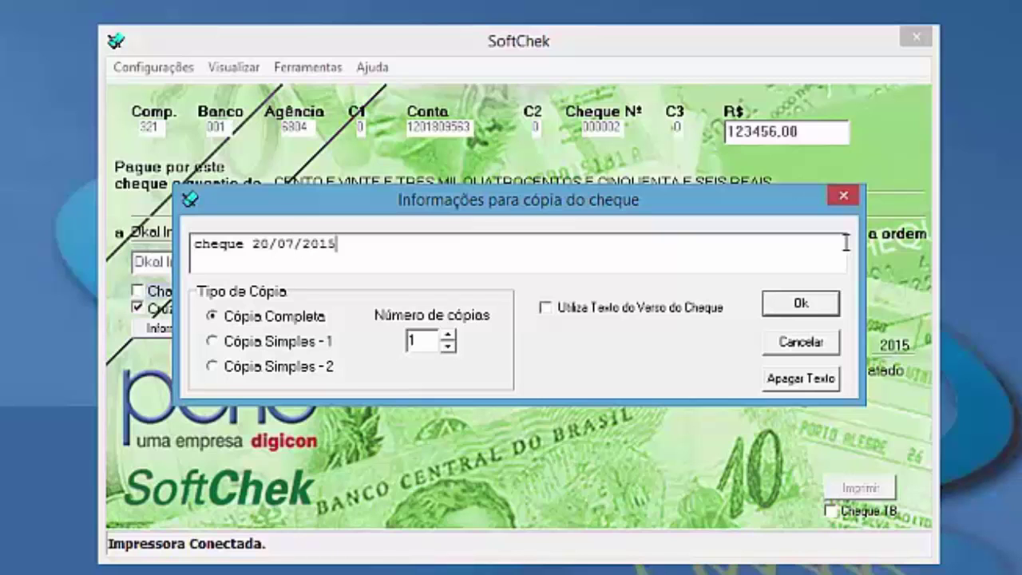
{"action": "left_click", "coordinate": [803, 307]}
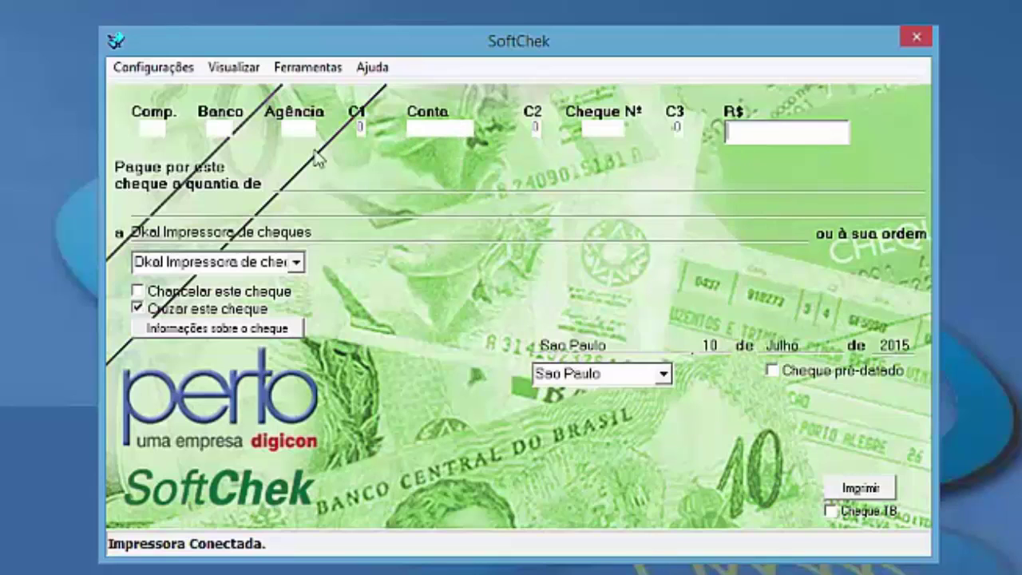
Open the list of filled-in normal cheques to review the printed cheque's record.
{"action": "left_click", "coordinate": [234, 70]}
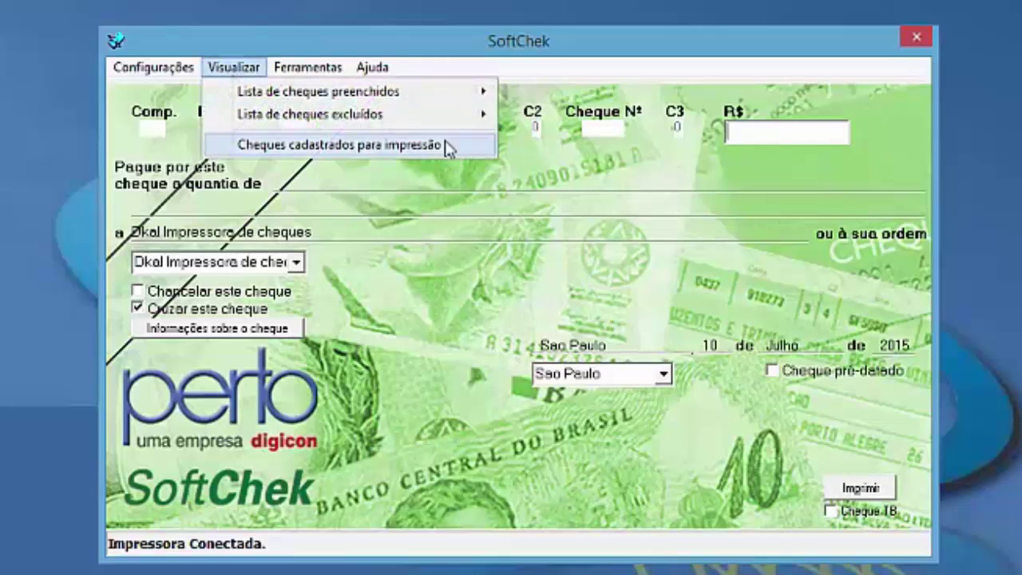
{"action": "mouse_move", "coordinate": [479, 91]}
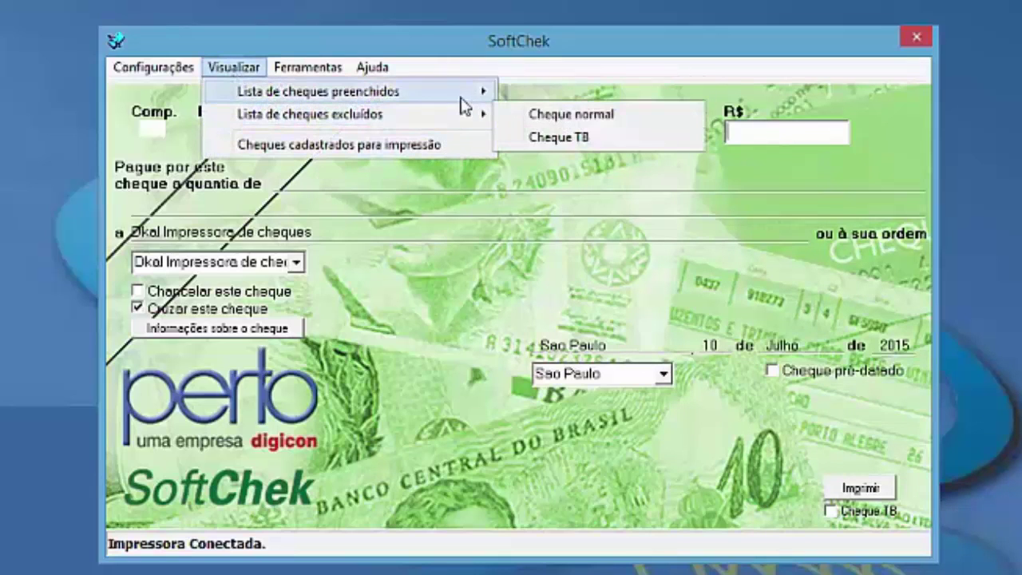
{"action": "left_click", "coordinate": [545, 93]}
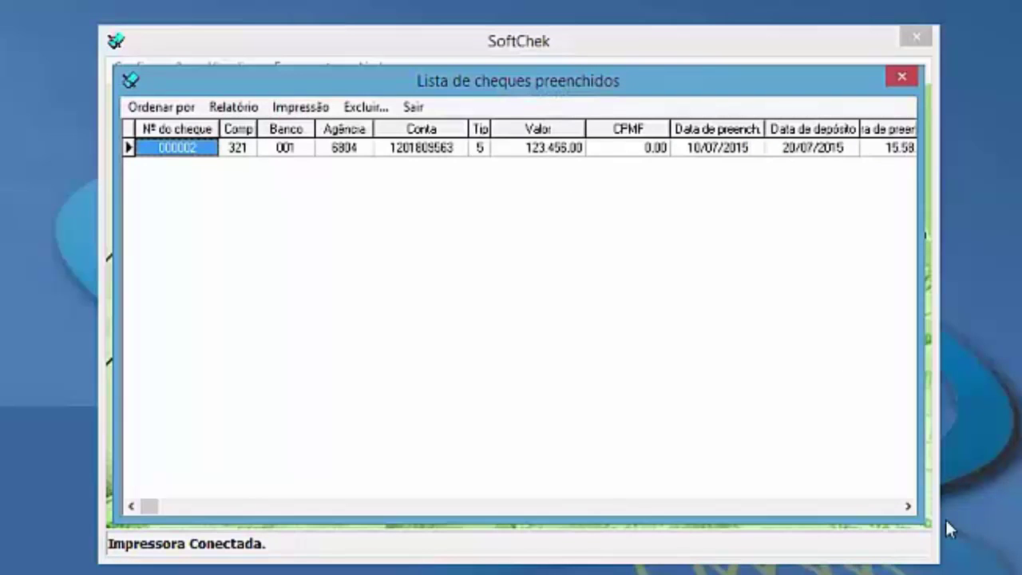
Examine the printed cheque's record across the list columns, from the cheque number to the fill-in time and beneficiary.
{"action": "left_click_drag", "start_coordinate": [600, 71], "coordinate": [427, 64]}
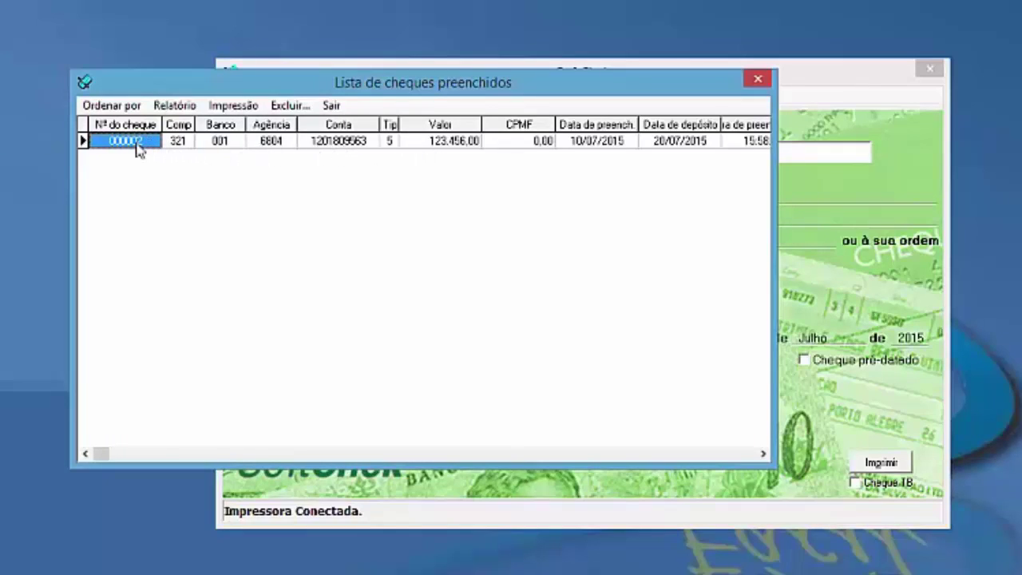
{"action": "left_click", "coordinate": [763, 457]}
{"action": "left_click", "coordinate": [762, 457]}
{"action": "left_click", "coordinate": [763, 457]}
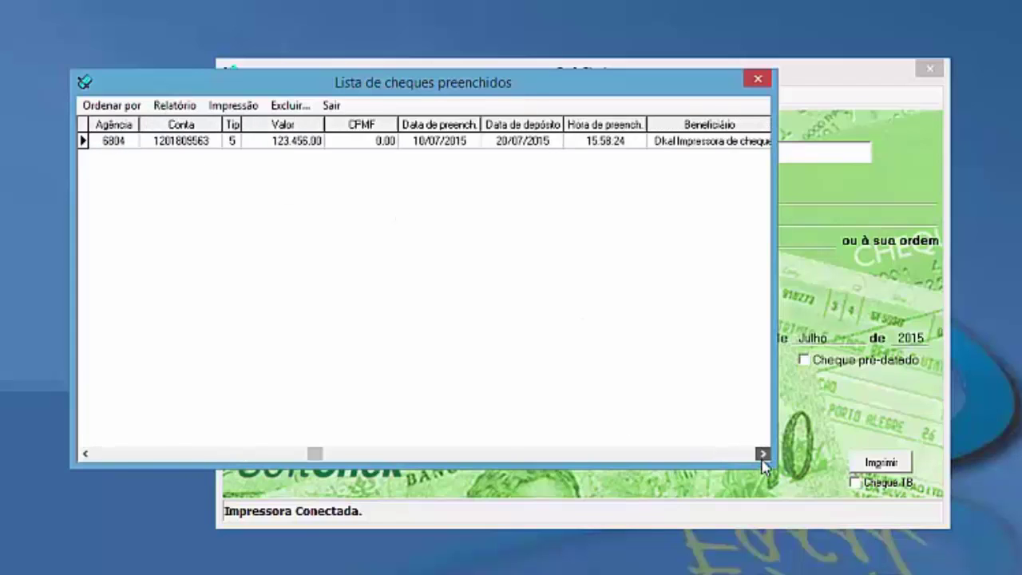
{"action": "left_click", "coordinate": [763, 457]}
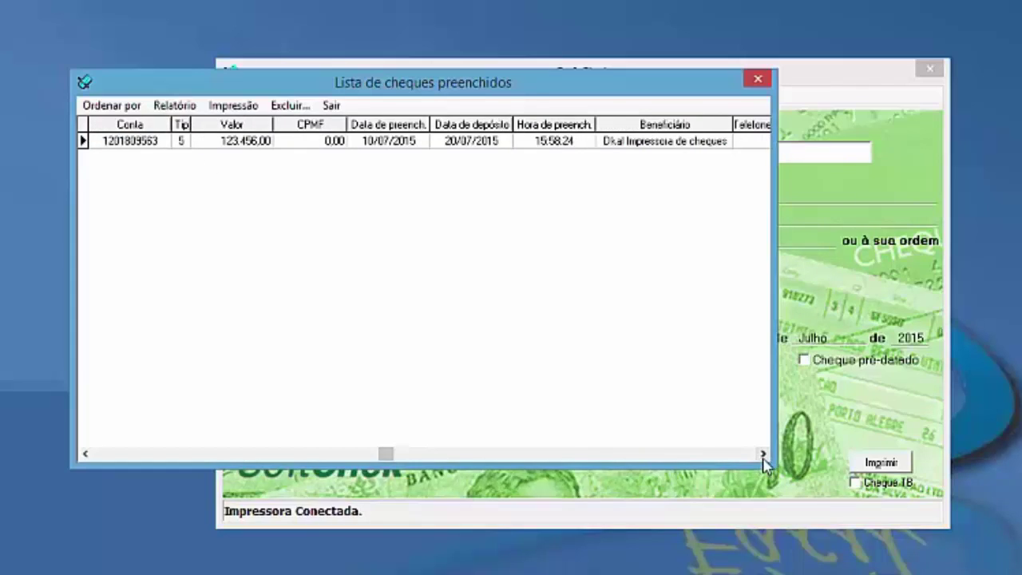
{"action": "left_click", "coordinate": [762, 457]}
{"action": "left_click", "coordinate": [762, 457]}
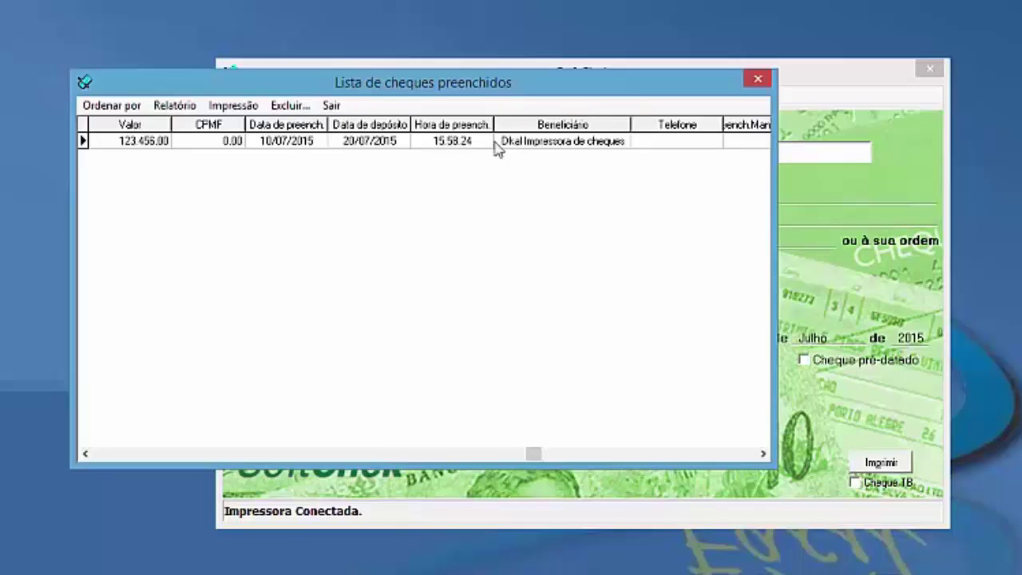
View the report of filled-in cheques with its totals and close the report.
{"action": "left_click", "coordinate": [218, 112]}
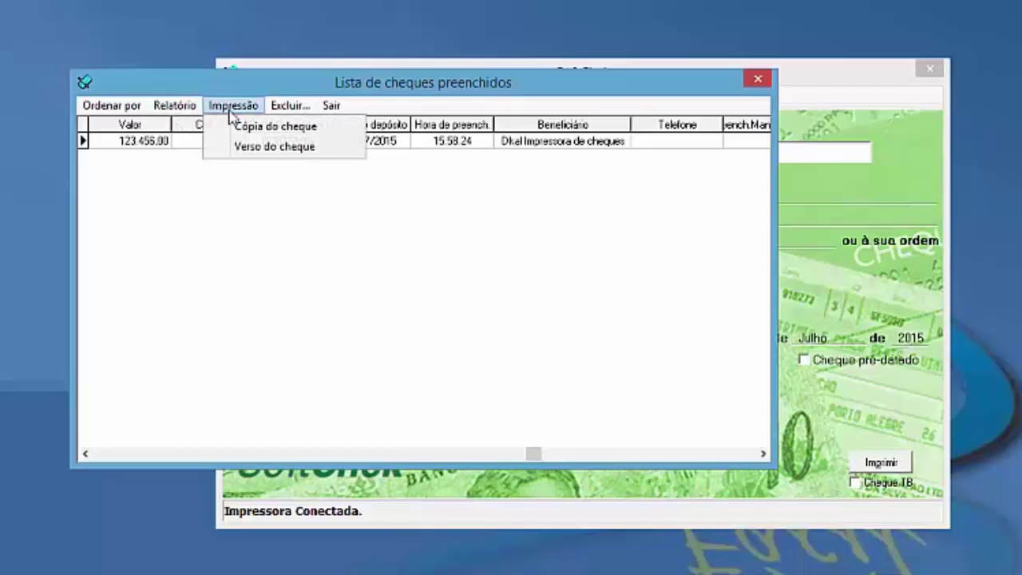
{"action": "mouse_move", "coordinate": [190, 104]}
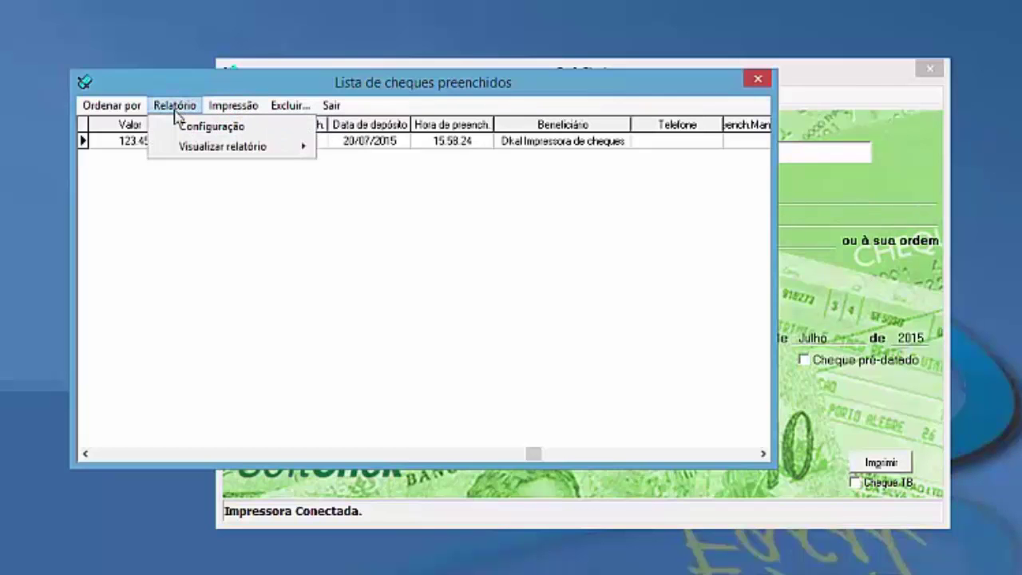
{"action": "mouse_move", "coordinate": [264, 146]}
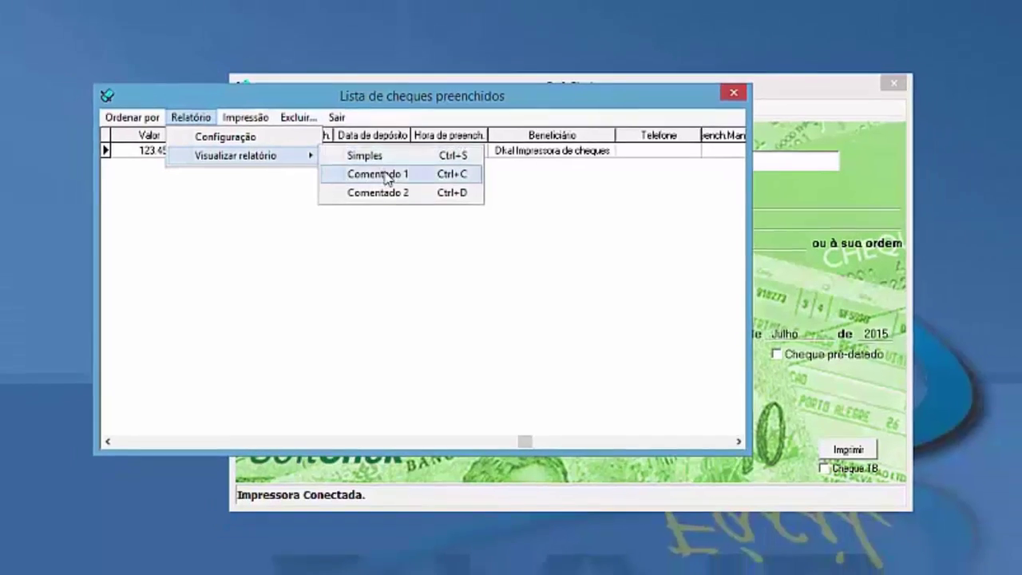
{"action": "left_click", "coordinate": [384, 174]}
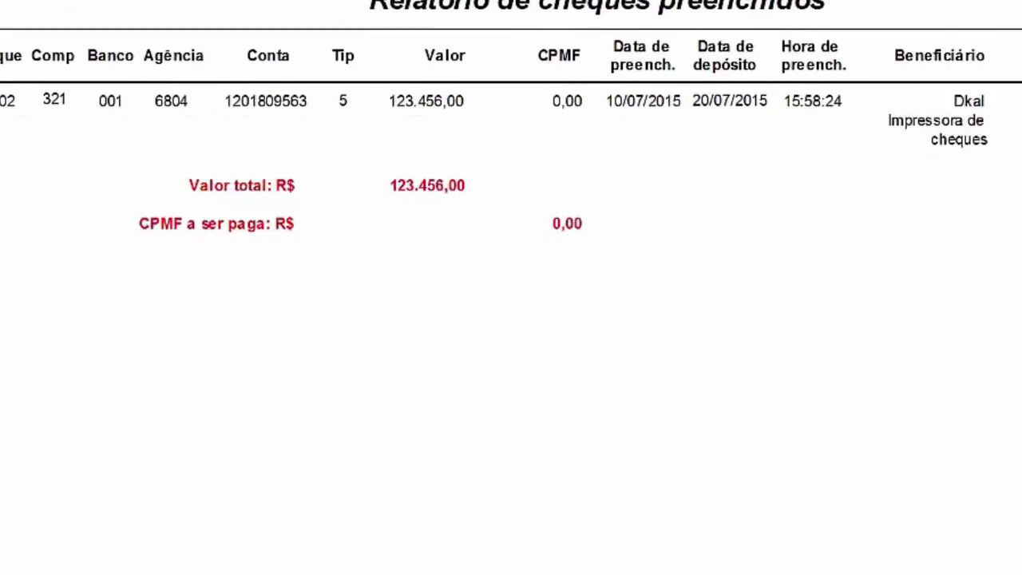
{"action": "left_click", "coordinate": [1002, 6]}
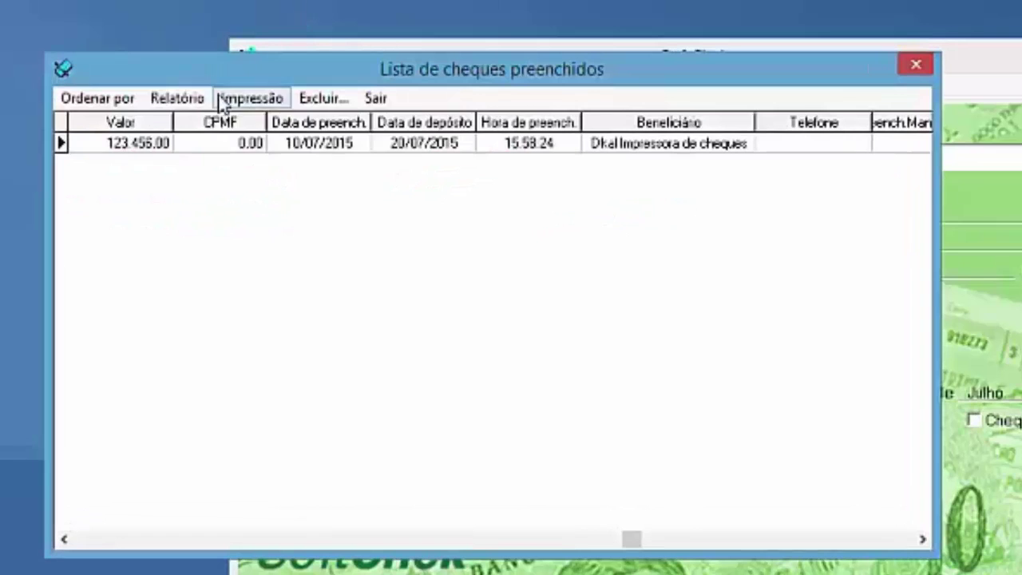
View the Comentado 1 and Comentado 2 versions of the filled-in cheques report.
{"action": "left_click", "coordinate": [179, 98]}
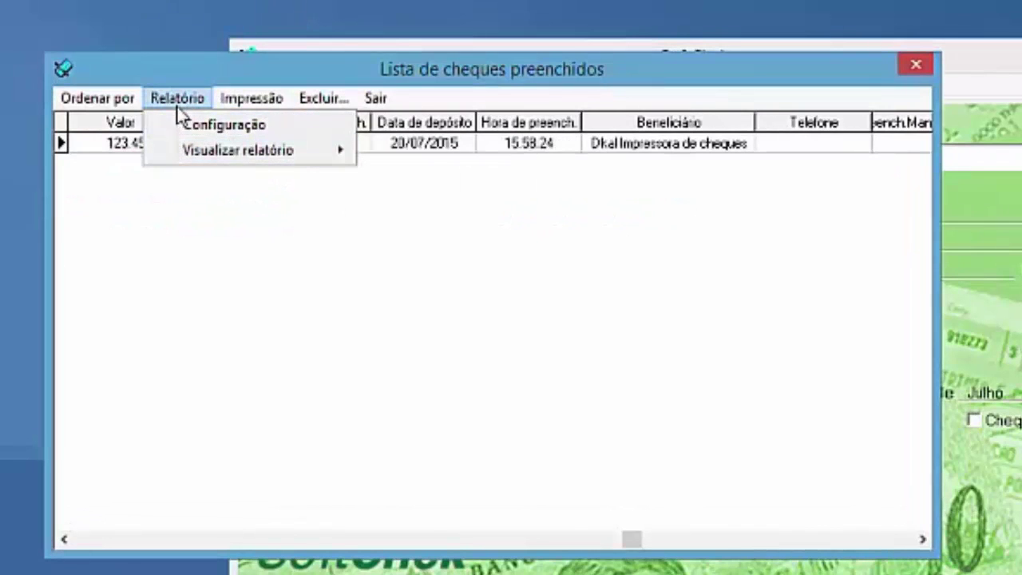
{"action": "mouse_move", "coordinate": [287, 163]}
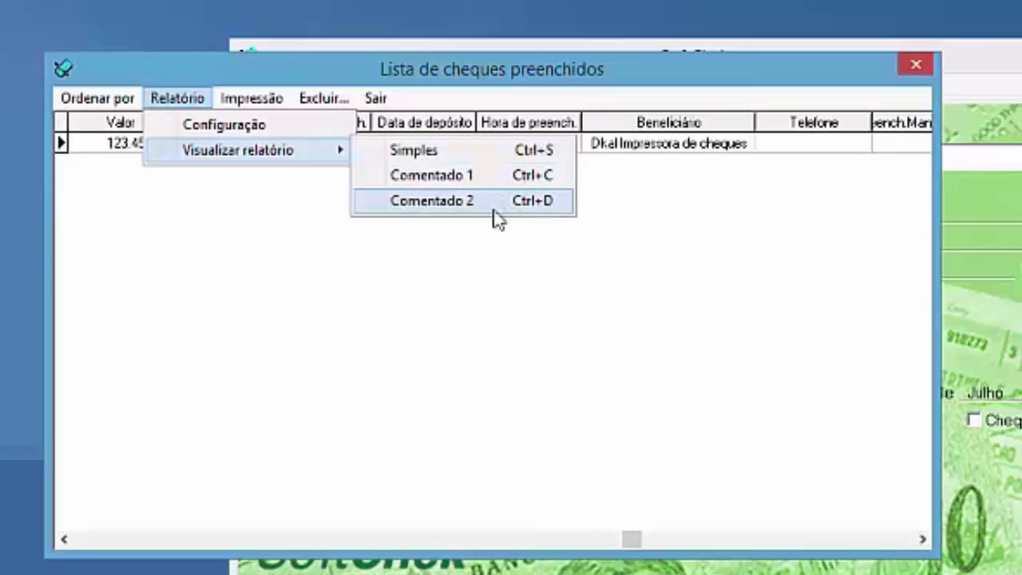
{"action": "left_click", "coordinate": [452, 175]}
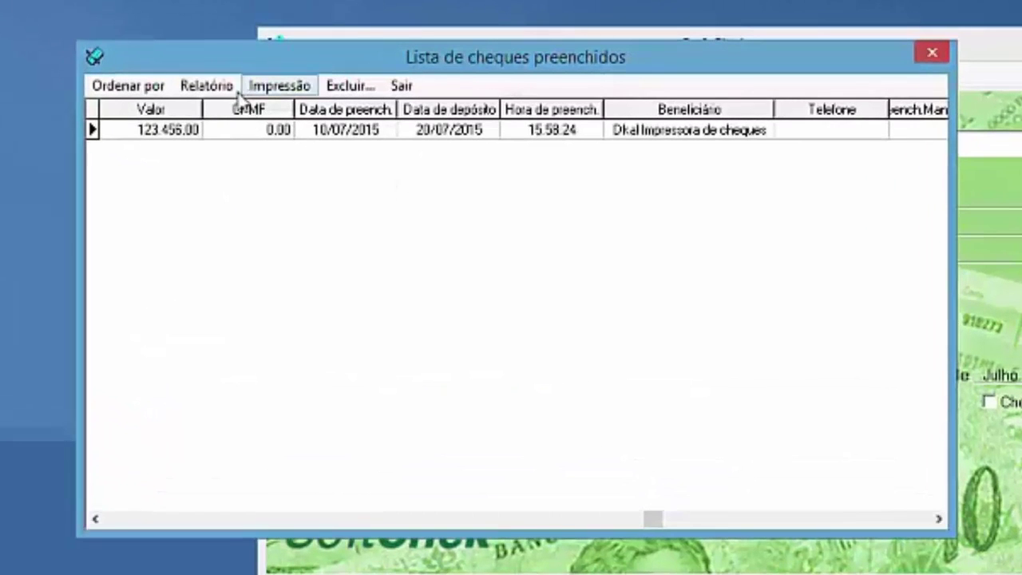
{"action": "left_click", "coordinate": [228, 89]}
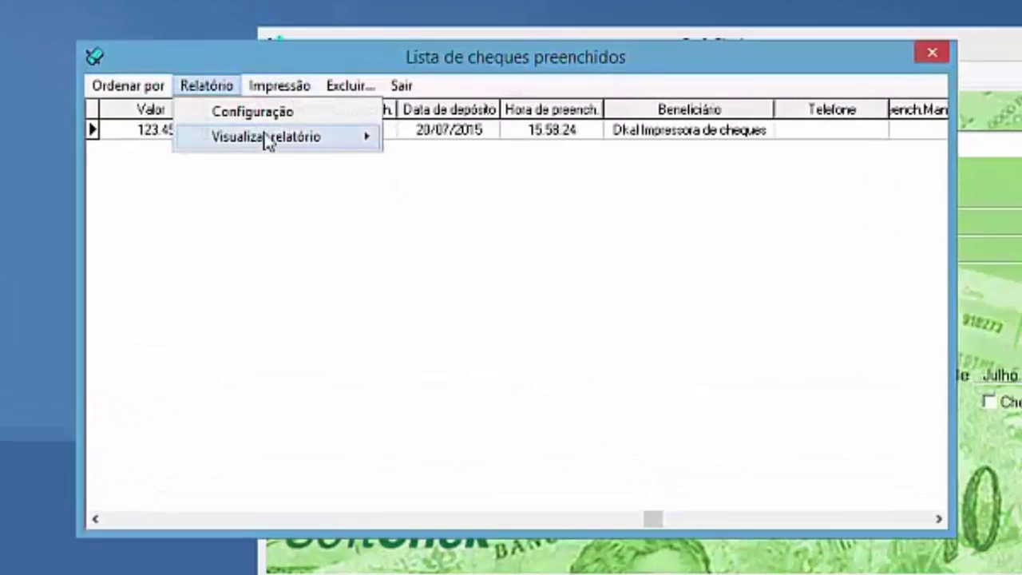
{"action": "mouse_move", "coordinate": [264, 137]}
{"action": "left_click", "coordinate": [468, 189]}
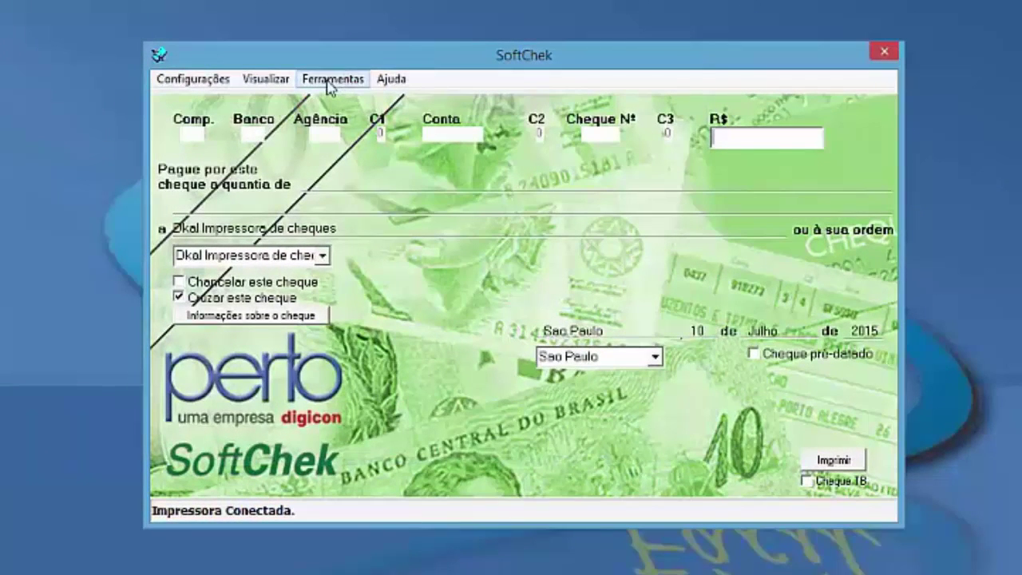
Open the cheque layout editor for normal cheques.
{"action": "left_click", "coordinate": [330, 84]}
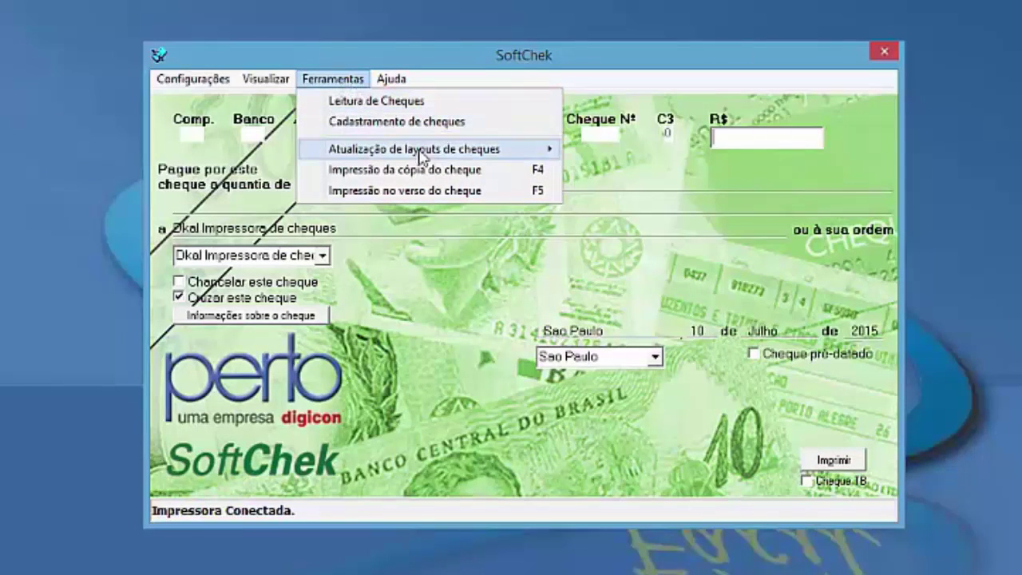
{"action": "mouse_move", "coordinate": [425, 155]}
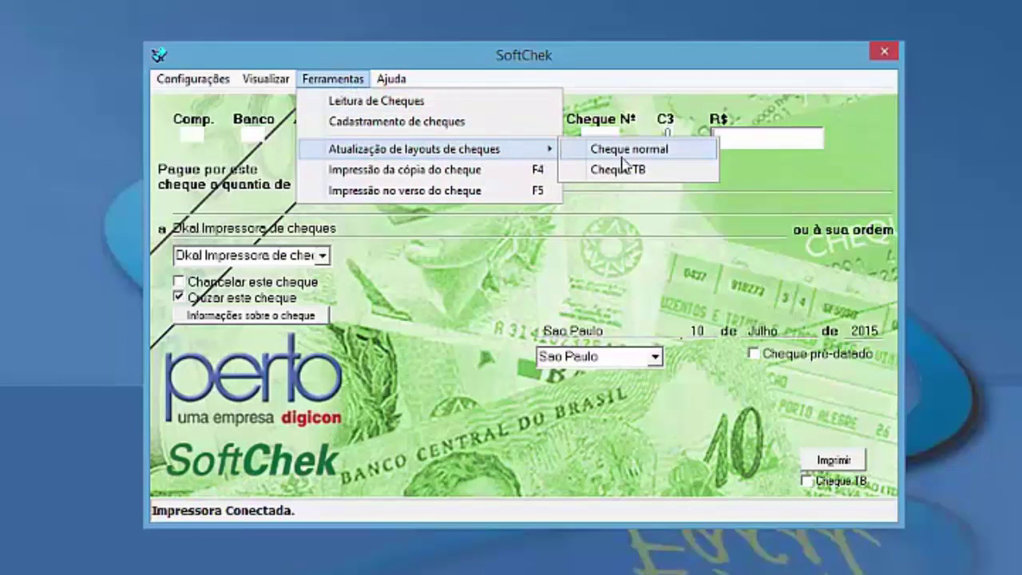
{"action": "left_click", "coordinate": [667, 151]}
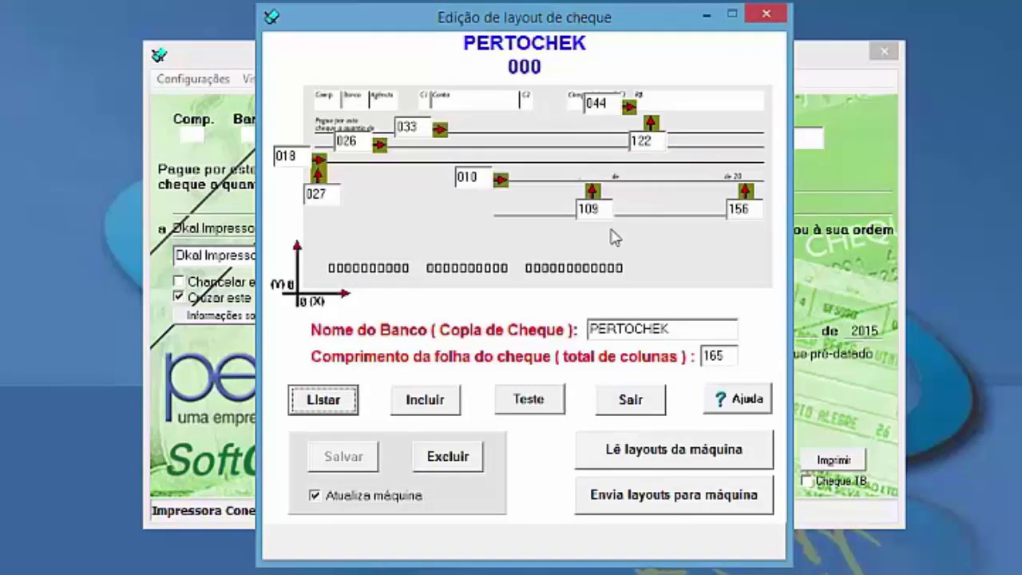
Load the layout of bank 341 ITAU from the list of registered banks.
{"action": "left_click", "coordinate": [352, 406]}
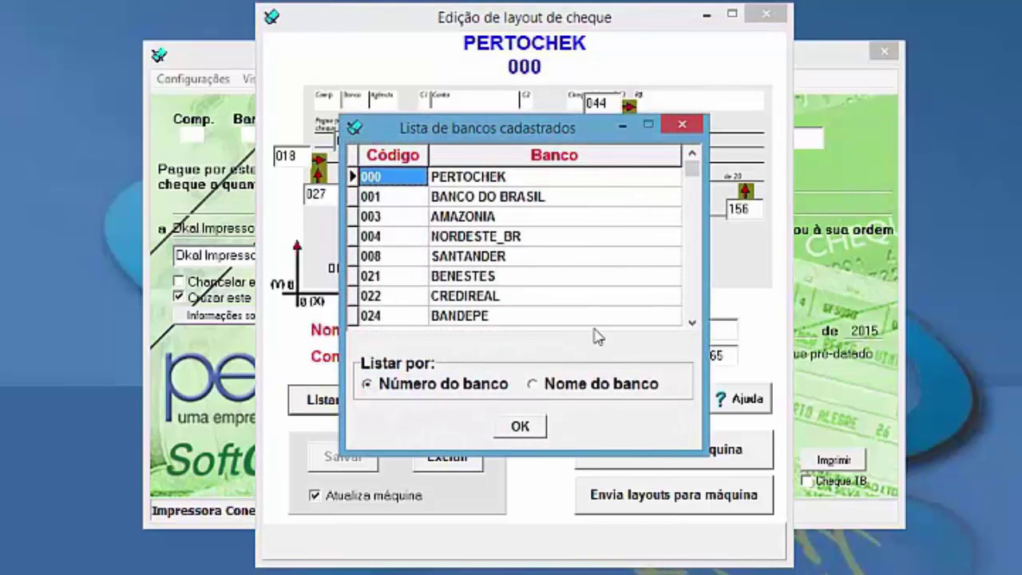
{"action": "left_click", "coordinate": [692, 322]}
{"action": "left_click", "coordinate": [692, 323]}
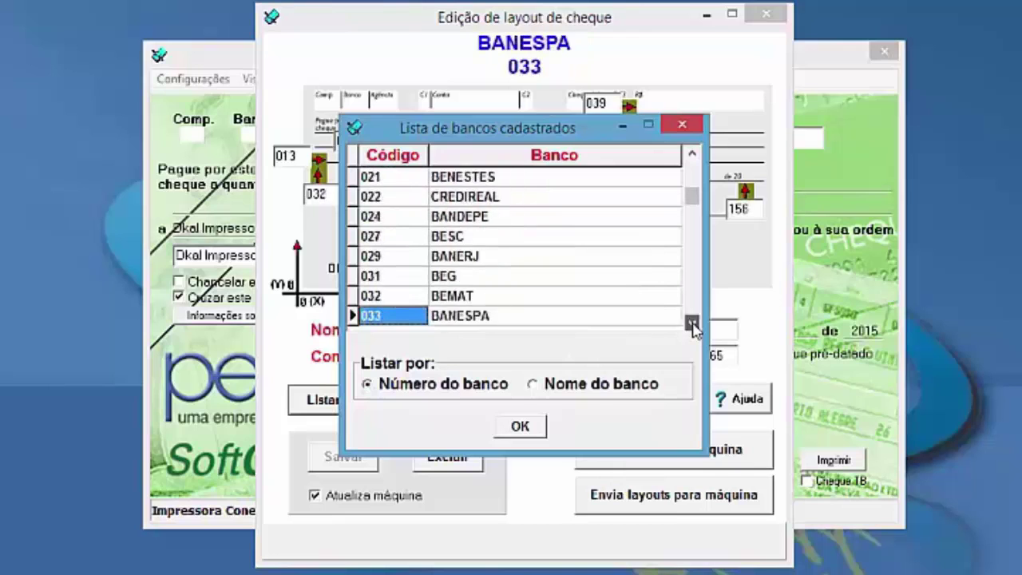
{"action": "left_click", "coordinate": [692, 323]}
{"action": "left_click", "coordinate": [692, 323]}
{"action": "left_click", "coordinate": [693, 322]}
{"action": "left_click", "coordinate": [693, 323]}
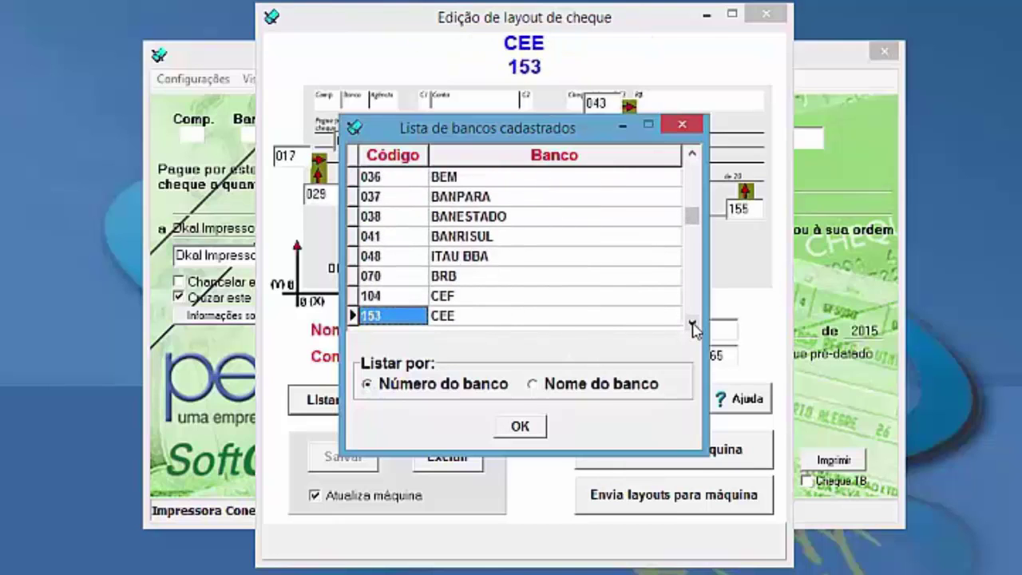
{"action": "left_click", "coordinate": [692, 322]}
{"action": "left_click", "coordinate": [693, 322]}
{"action": "left_click", "coordinate": [692, 322]}
{"action": "double_click", "coordinate": [692, 323]}
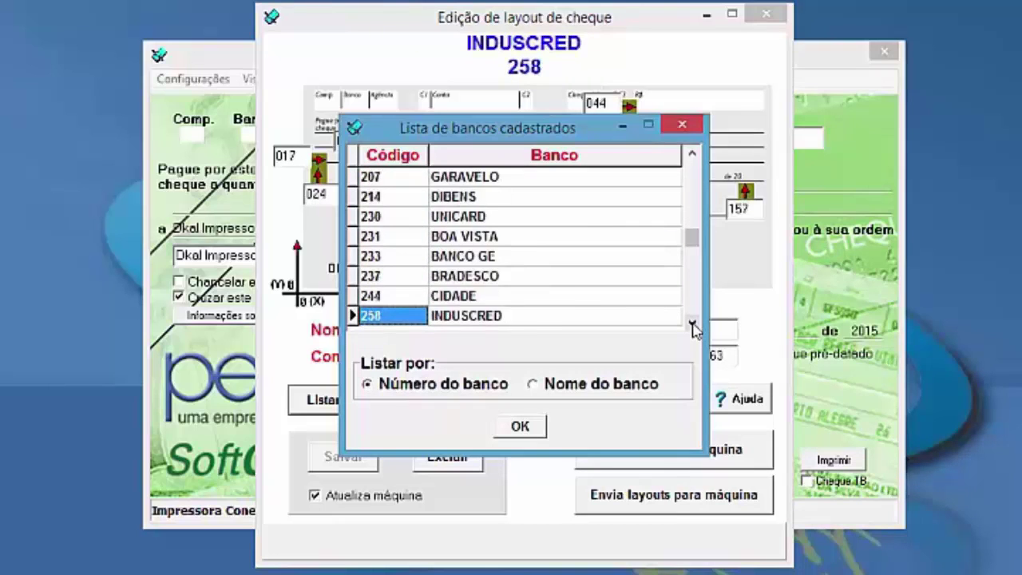
{"action": "left_click", "coordinate": [692, 323]}
{"action": "left_click", "coordinate": [692, 323]}
{"action": "left_click", "coordinate": [693, 323]}
{"action": "left_click", "coordinate": [692, 322]}
{"action": "left_click", "coordinate": [693, 323]}
{"action": "left_click", "coordinate": [692, 323]}
{"action": "double_click", "coordinate": [692, 323]}
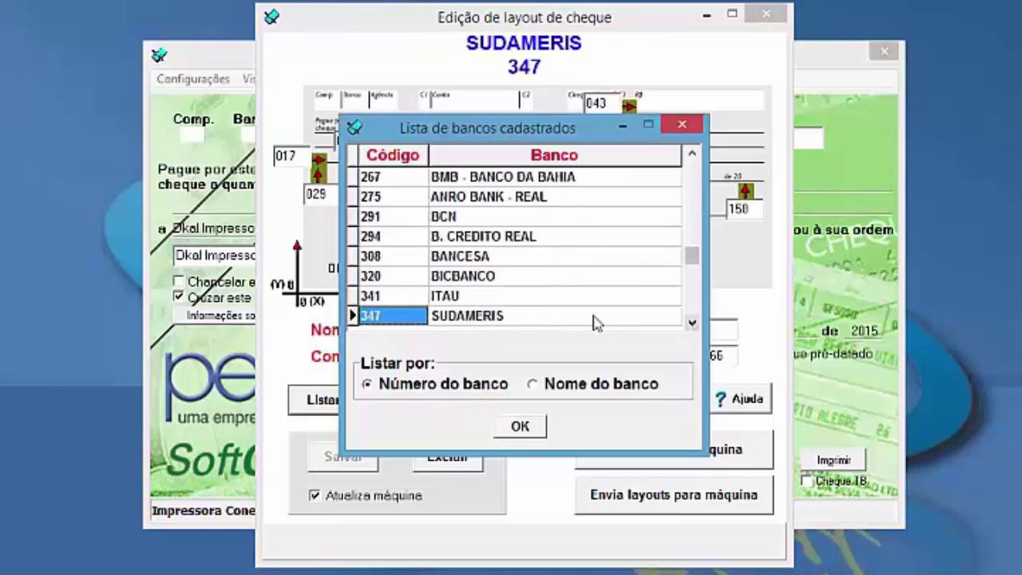
{"action": "left_click", "coordinate": [476, 297]}
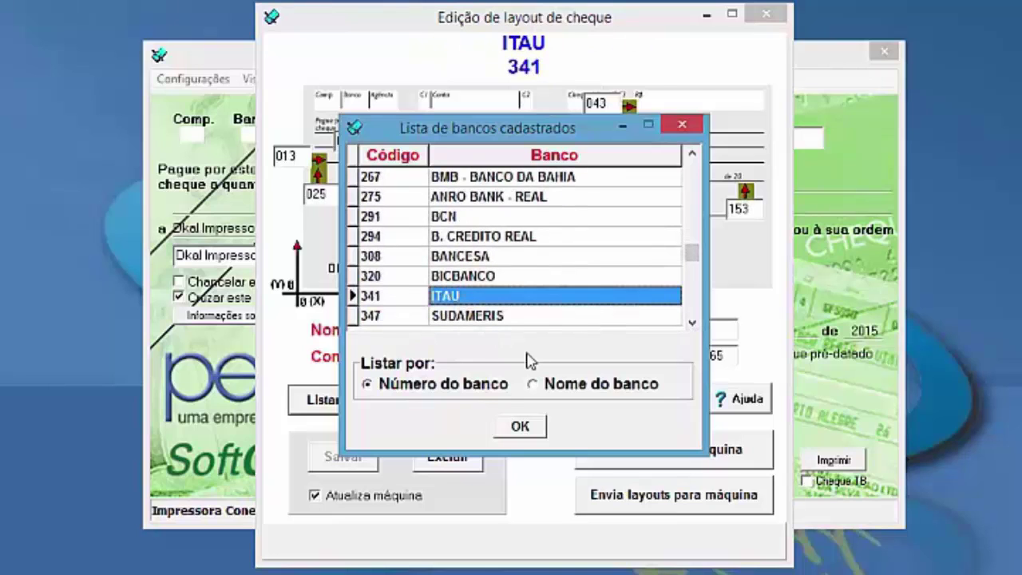
{"action": "left_click", "coordinate": [524, 428]}
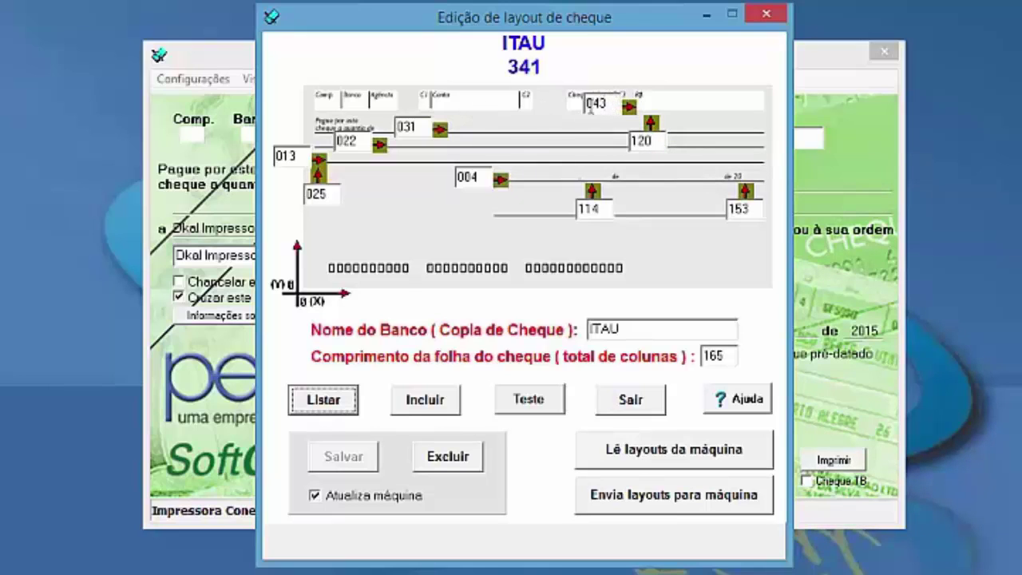
Set the vertical position of the first written-amount line in the ITAU layout to 032.
{"action": "left_click", "coordinate": [611, 104]}
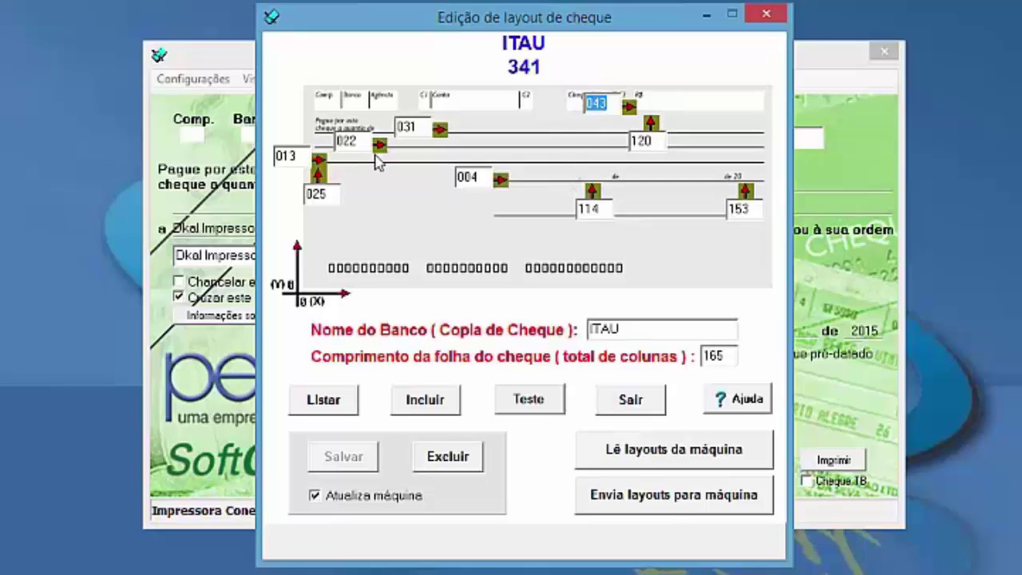
{"action": "left_click", "coordinate": [414, 128]}
{"action": "left_click_drag", "start_coordinate": [426, 125], "coordinate": [349, 125]}
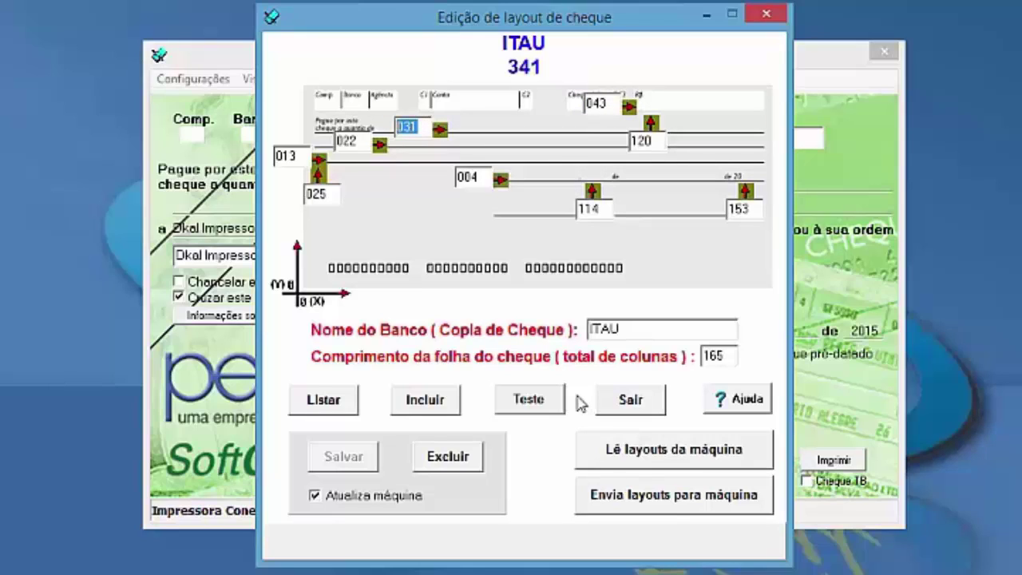
{"action": "type", "text": "0"}
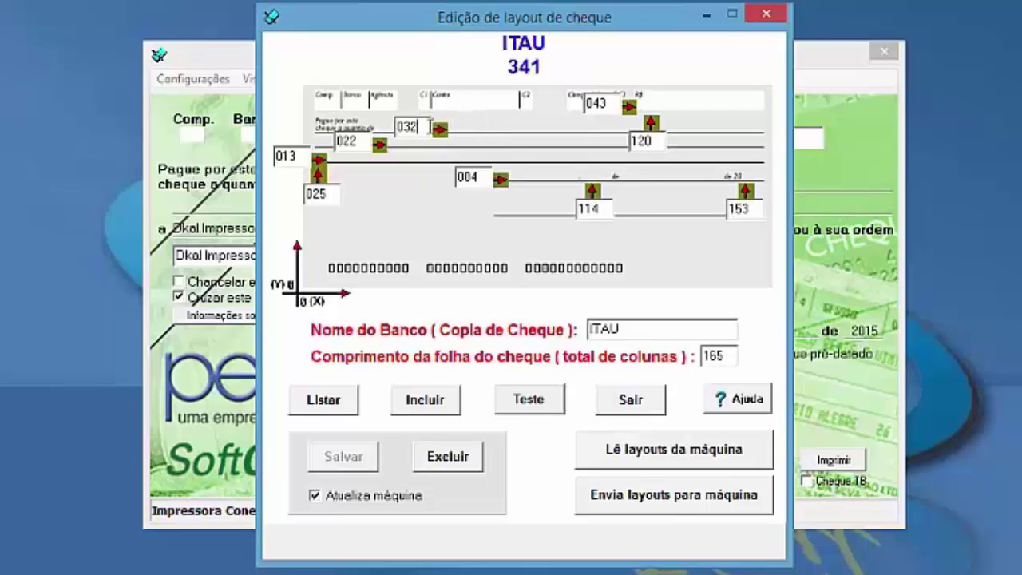
Set the first written-amount line's vertical position to 029 and the horizontal start position of the lower lines to 026.
{"action": "left_click_drag", "start_coordinate": [424, 126], "coordinate": [370, 118]}
{"action": "type", "text": "029"}
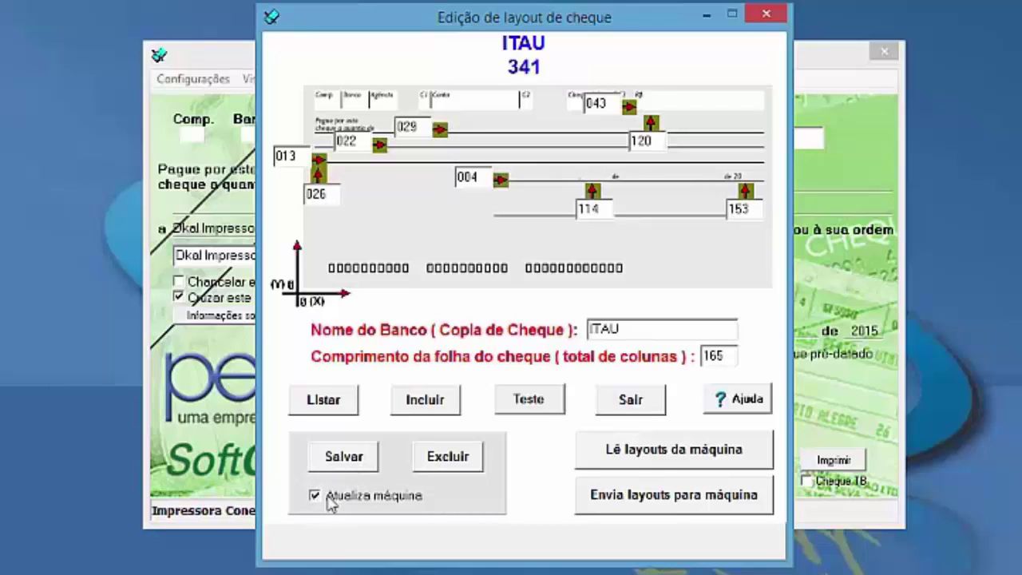
Save the modified ITAU layout and close the layout editor.
{"action": "left_click", "coordinate": [345, 455]}
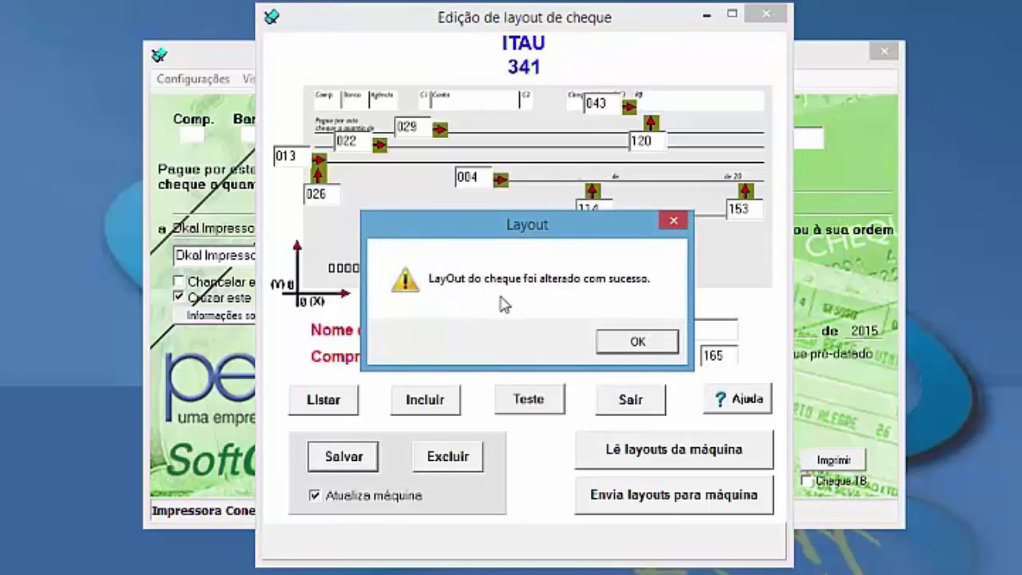
{"action": "left_click", "coordinate": [642, 341]}
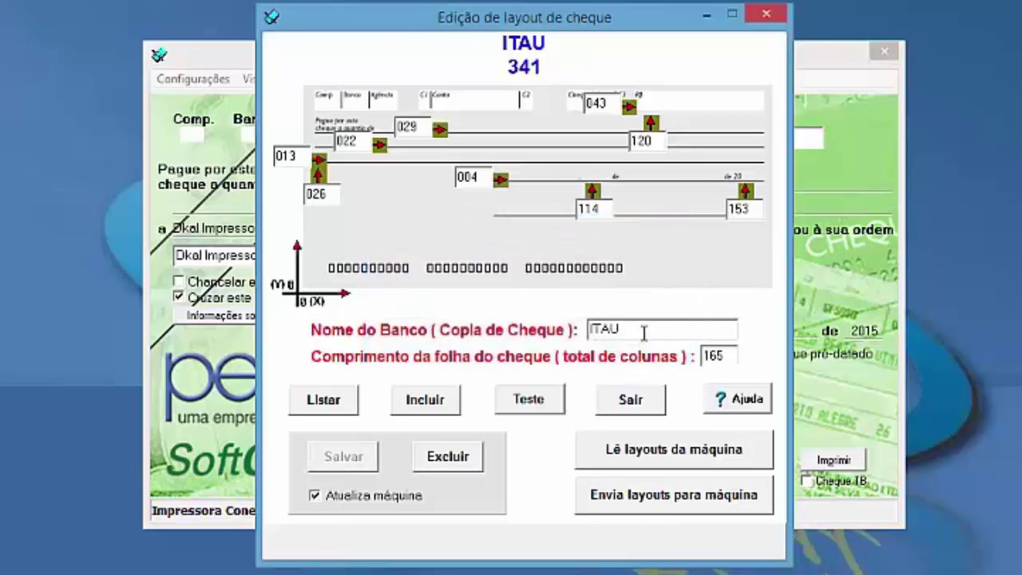
{"action": "left_click", "coordinate": [766, 14]}
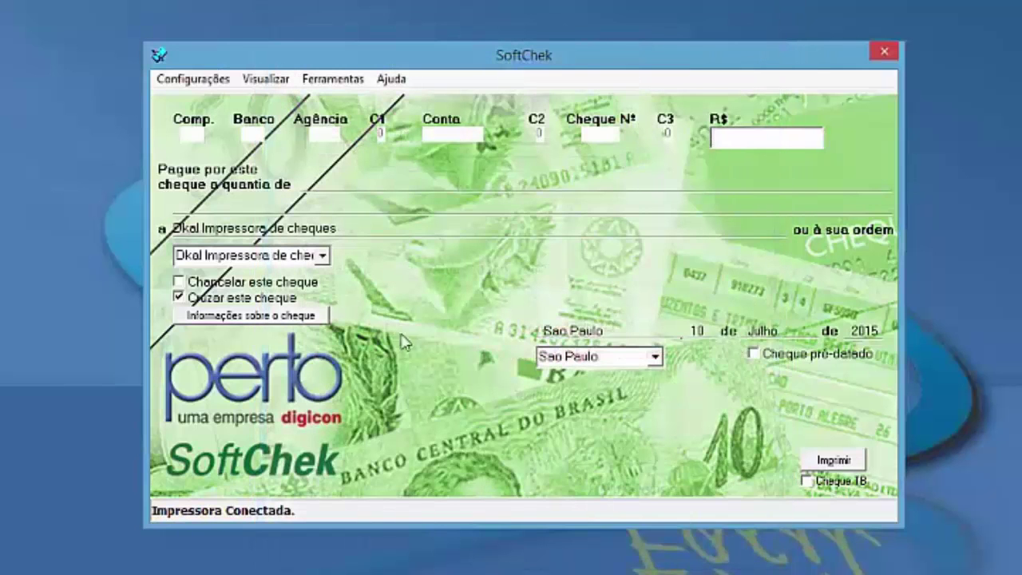